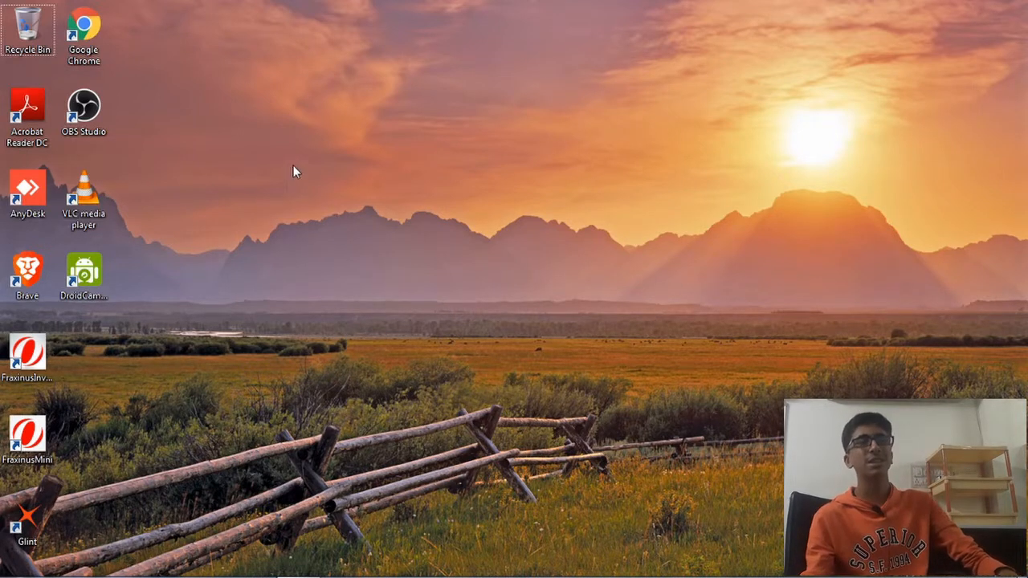
Switch to the Brave browser, search for "vs code download" and open the Download Visual Studio Code page
click(252, 562)
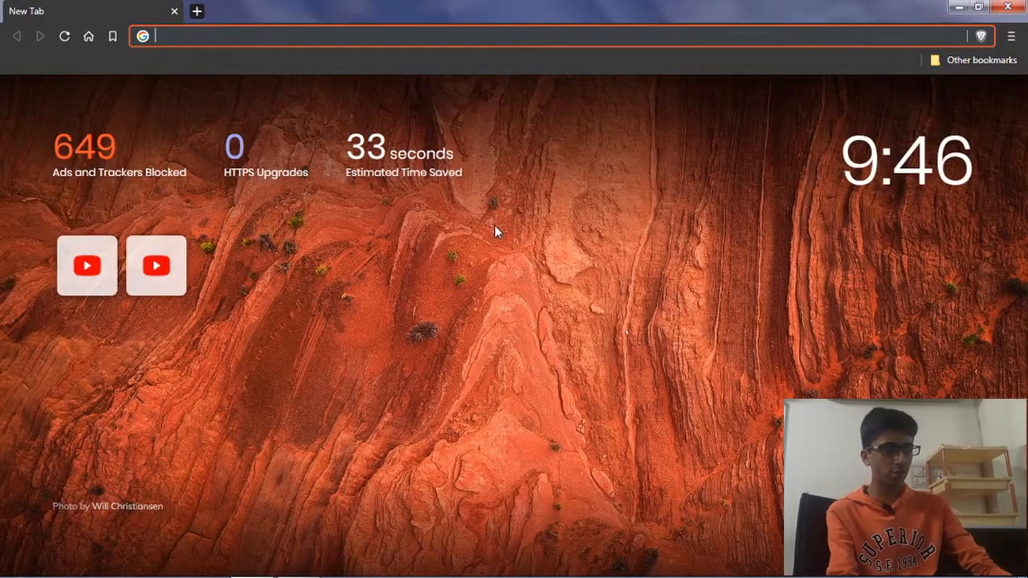
text(vs code download)
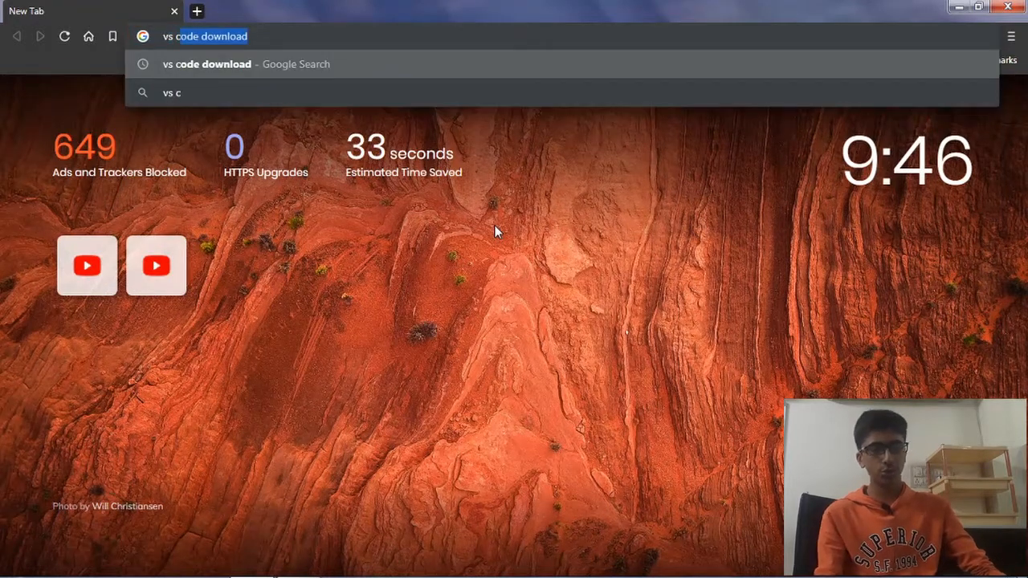
key(Right)
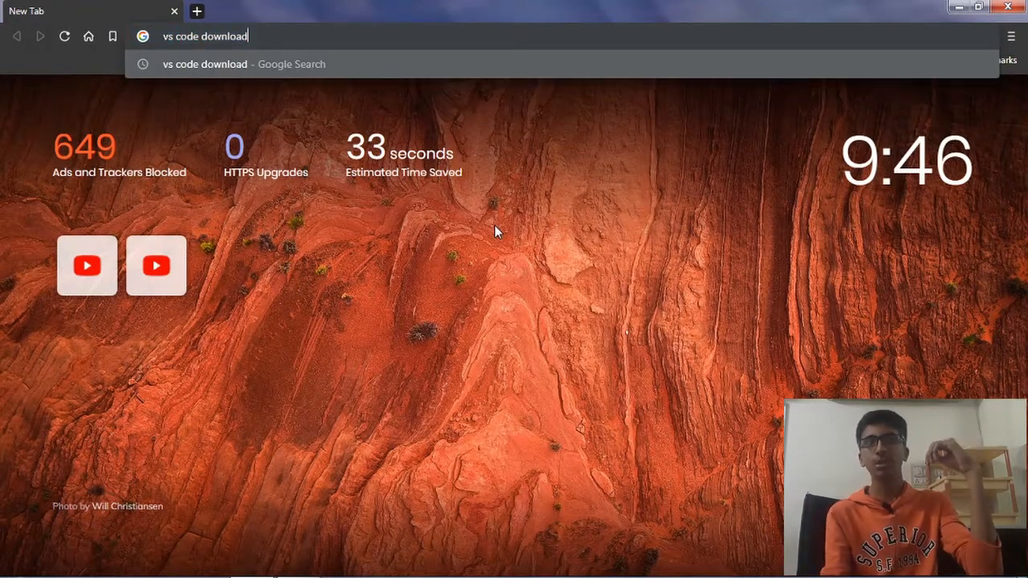
key(Return)
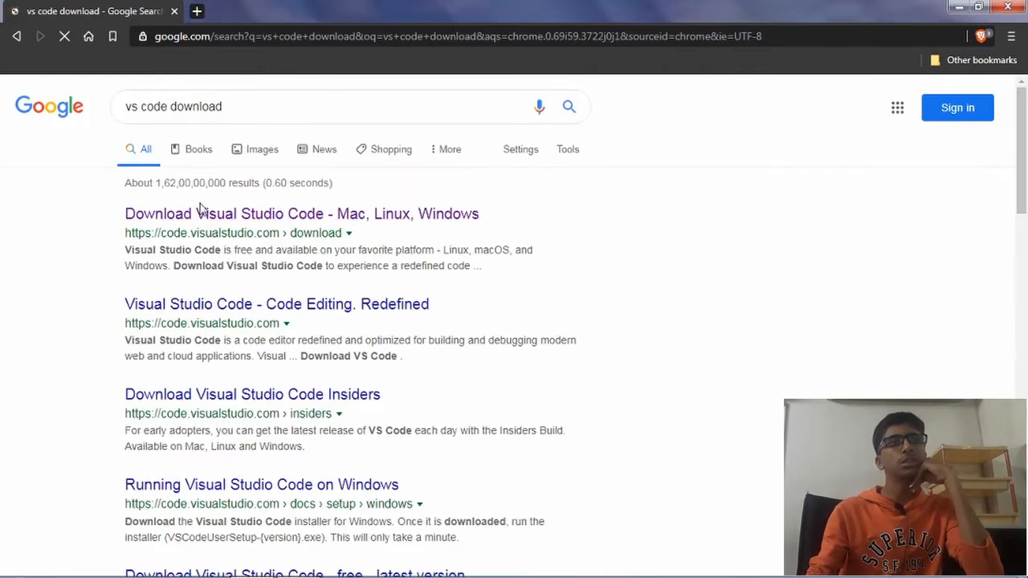
click(159, 218)
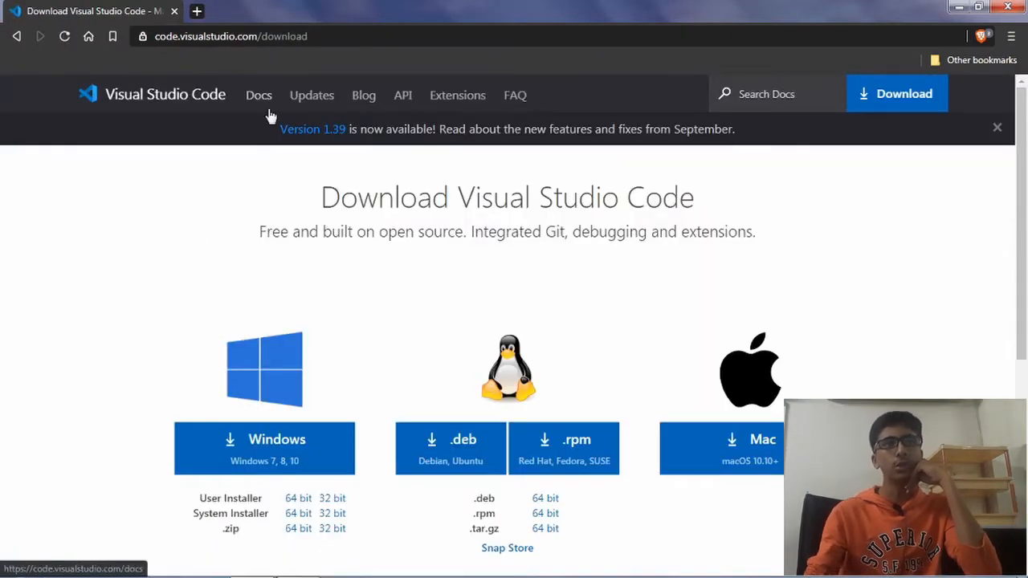
Download the 64 bit User Installer of Visual Studio Code for Windows
scroll(326, 257, down, 4)
scroll(319, 257, up, 2)
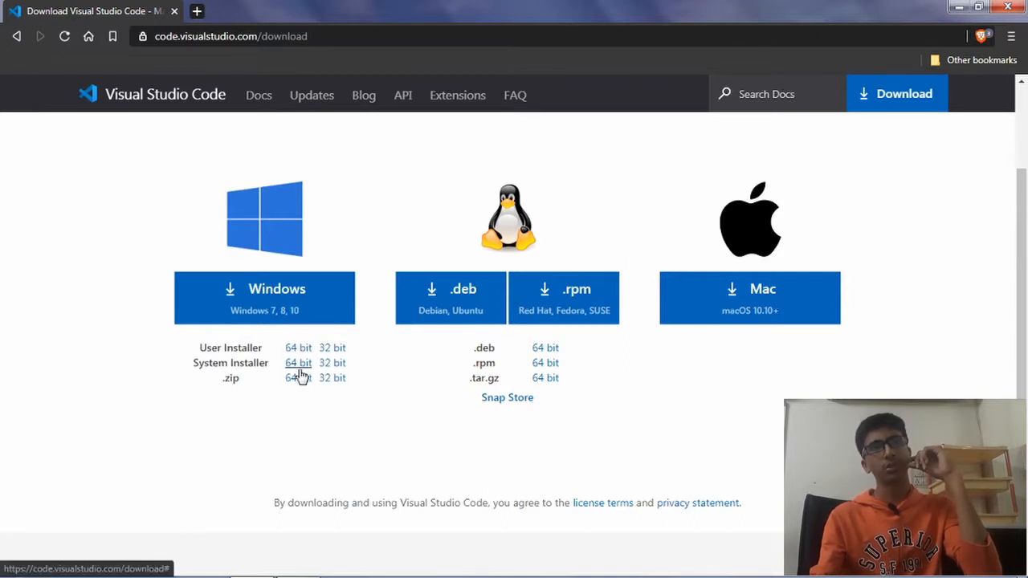
drag(201, 347, 281, 351)
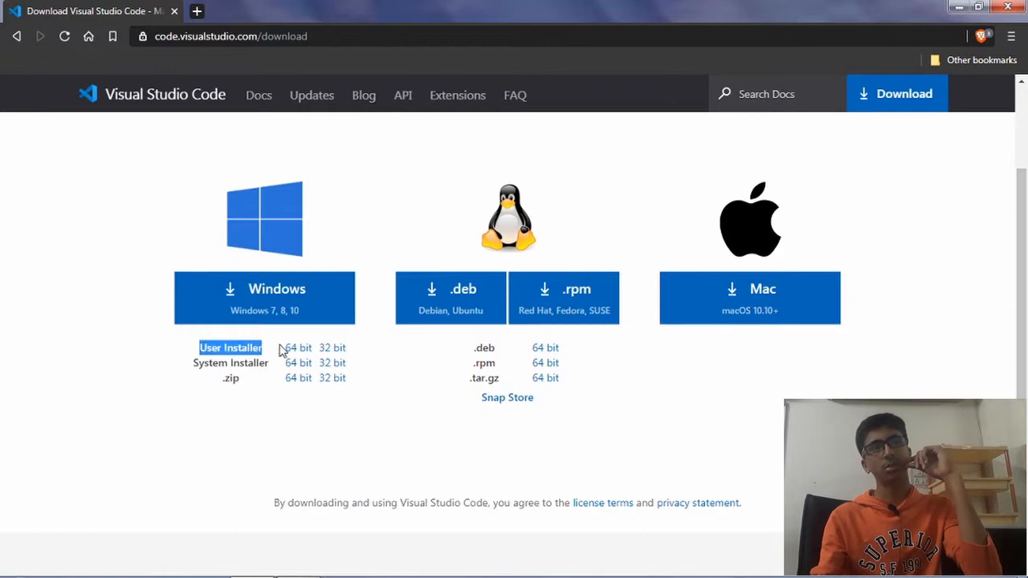
click(251, 350)
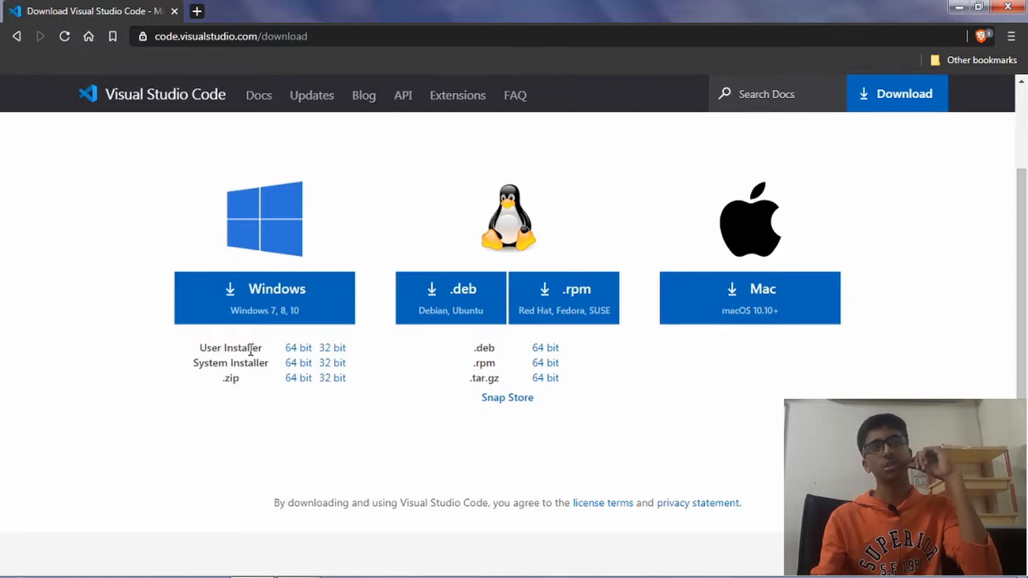
click(297, 348)
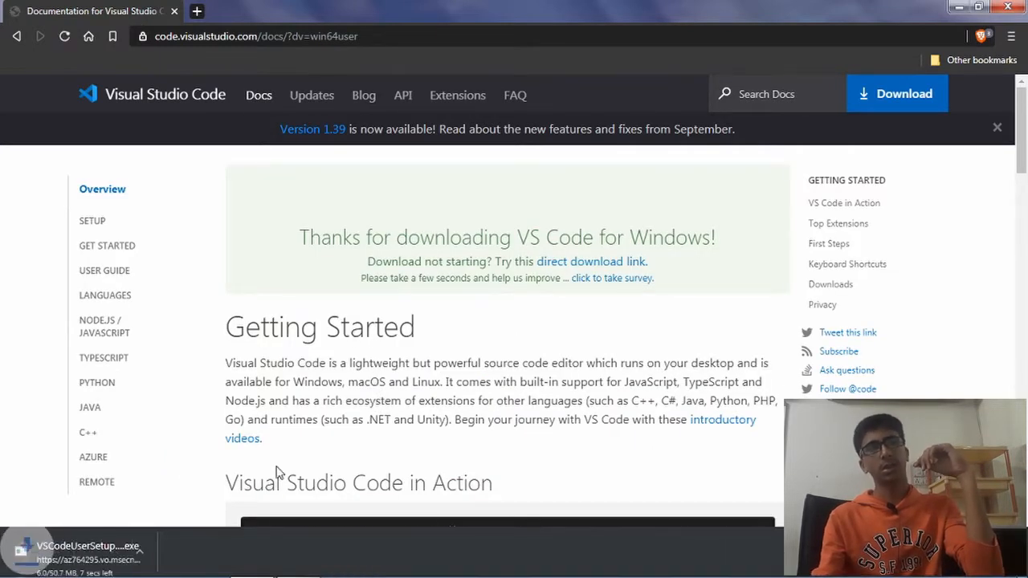
Run the downloaded VSCodeUserSetup file, accept the license agreement and keep the default Visual Studio Code Start Menu folder
click(73, 552)
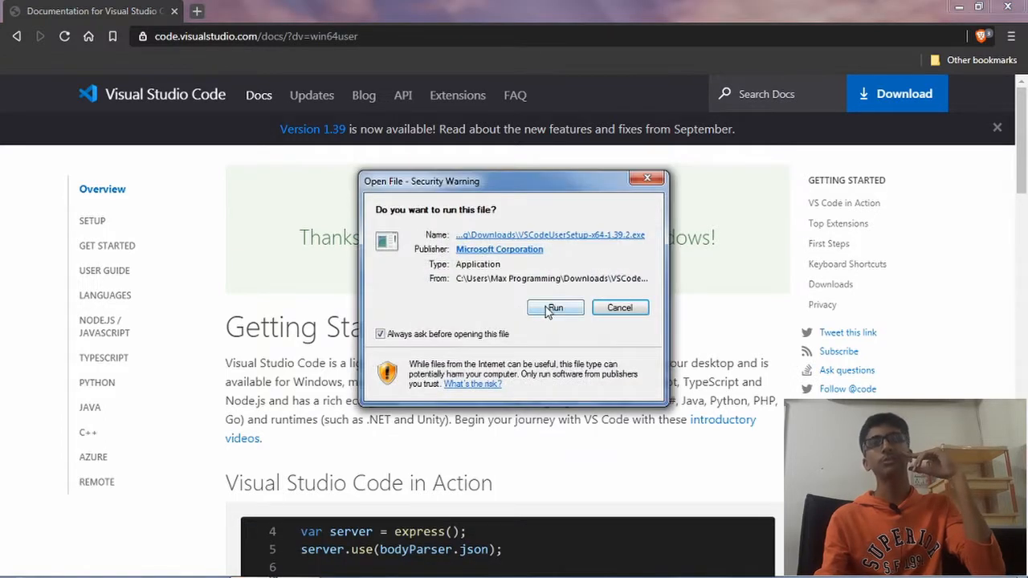
click(554, 308)
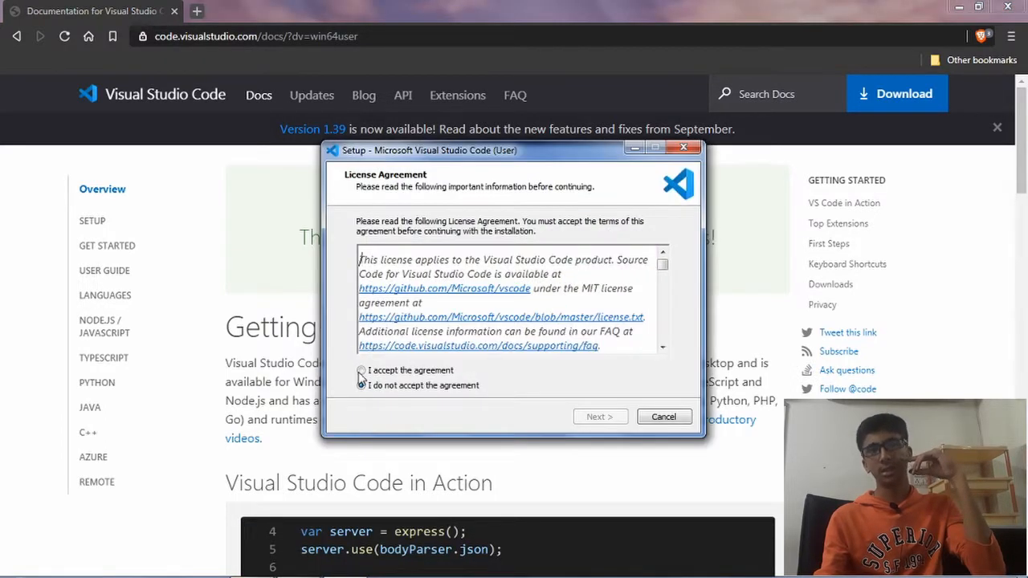
click(361, 371)
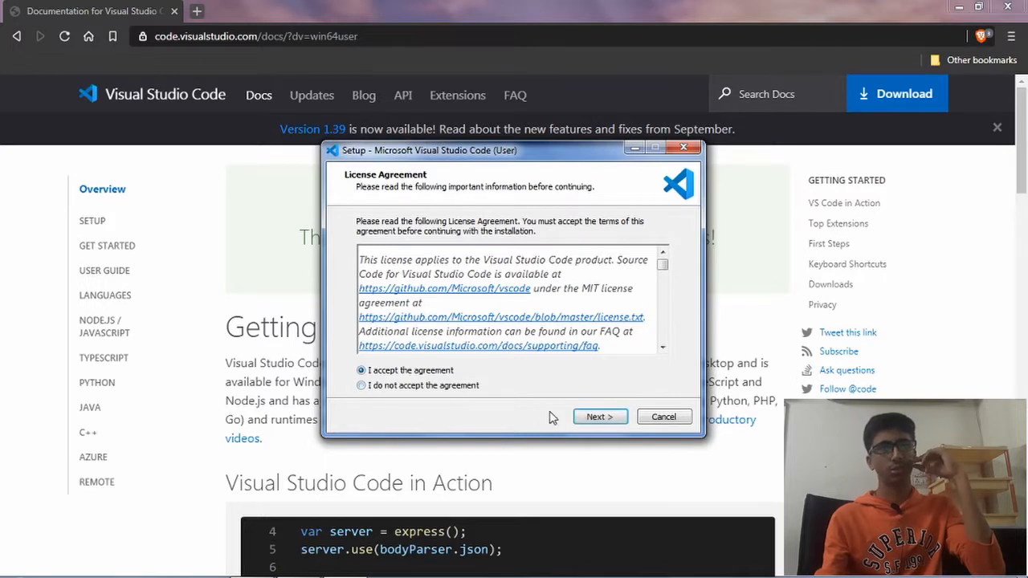
click(590, 419)
click(592, 419)
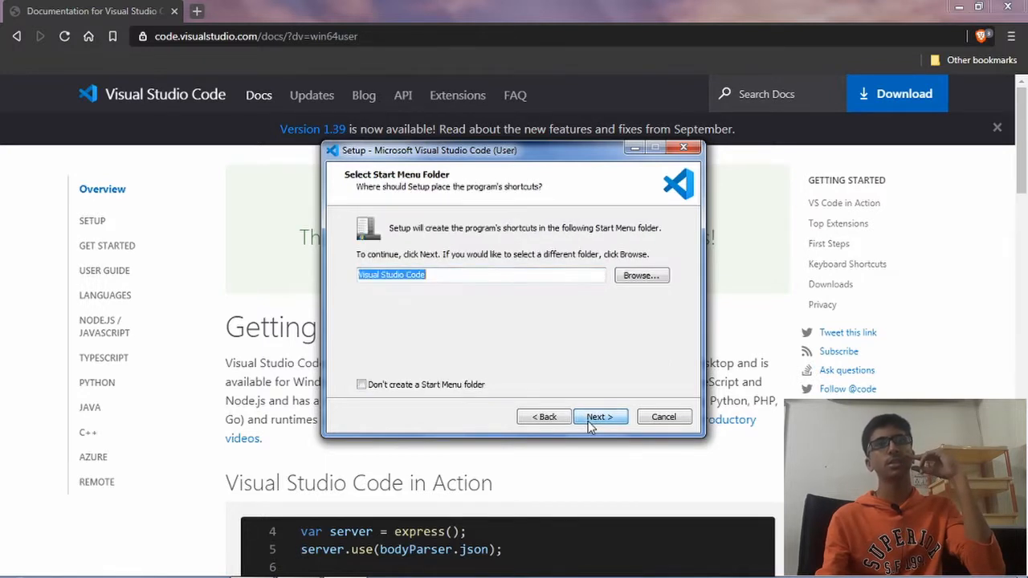
click(602, 418)
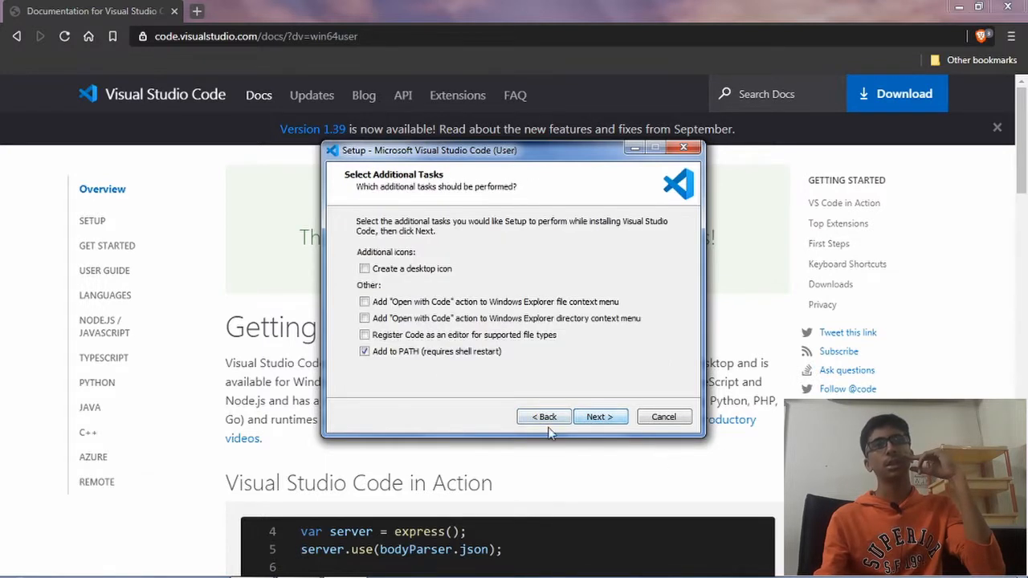
Enable the desktop icon, both "Open with Code" context menu actions and registering Code as an editor for supported file types
click(366, 270)
click(375, 302)
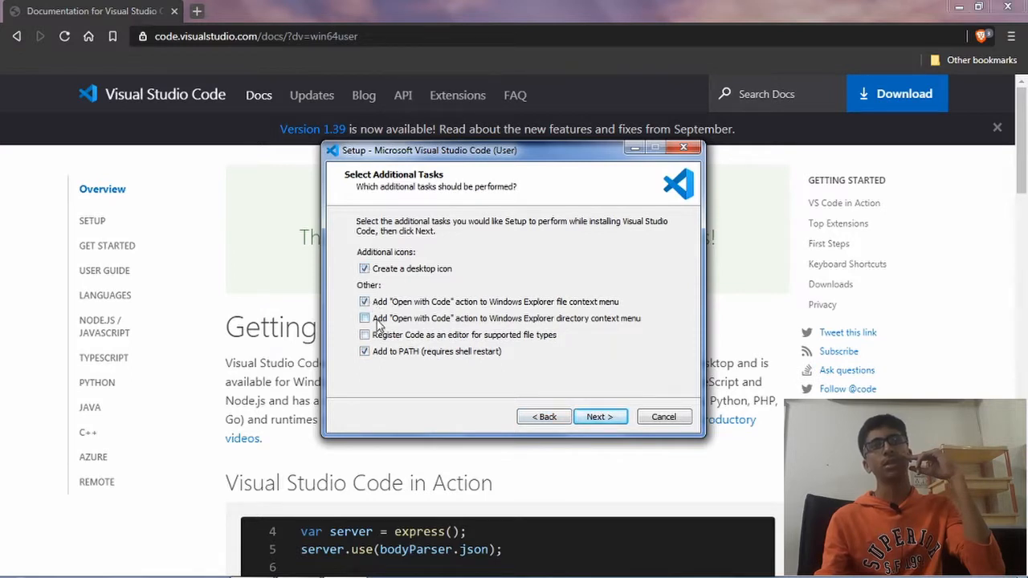
click(377, 320)
click(380, 336)
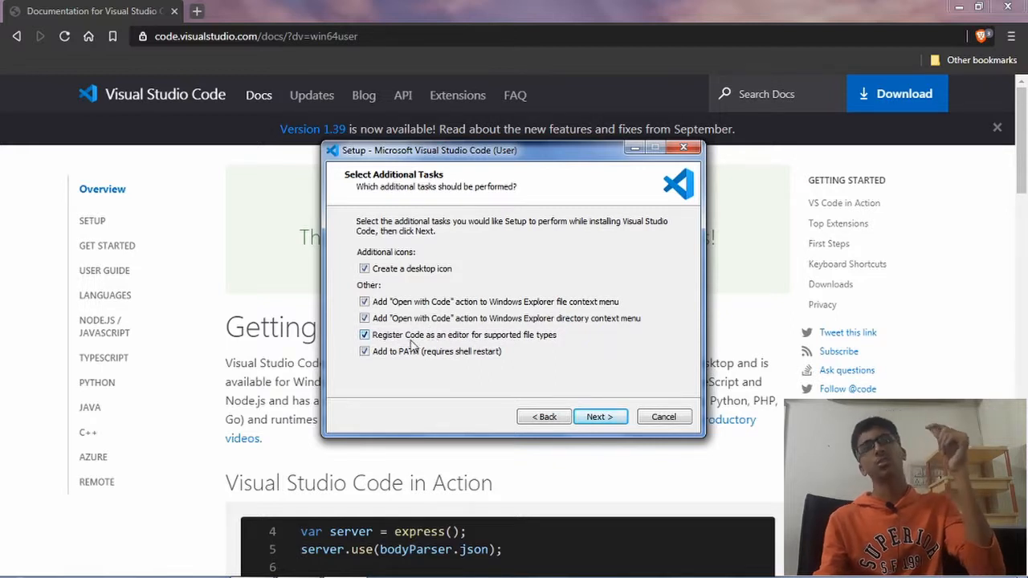
Install Visual Studio Code with the chosen tasks and finish the setup with the launch option enabled
click(602, 417)
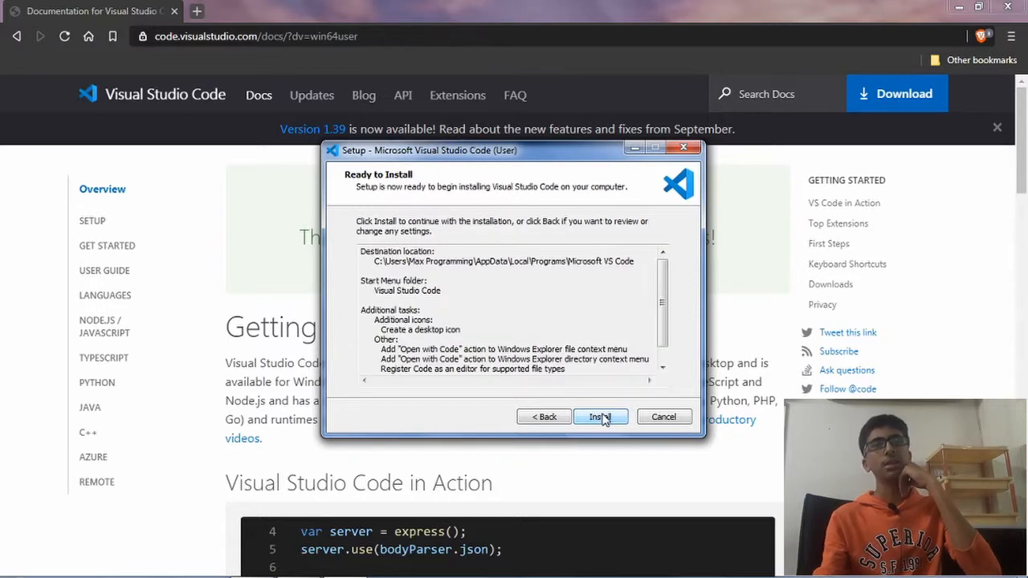
click(601, 418)
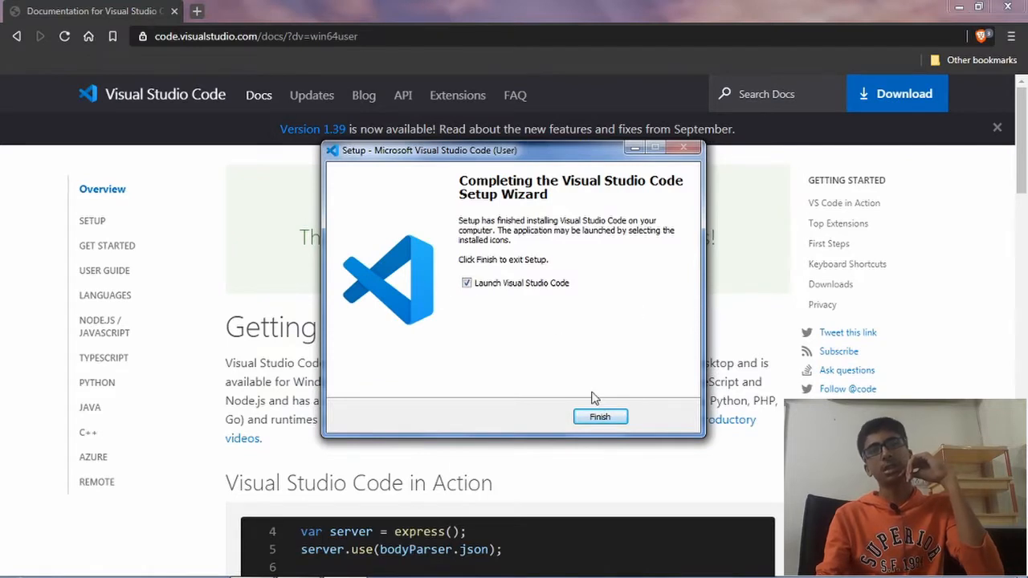
click(603, 418)
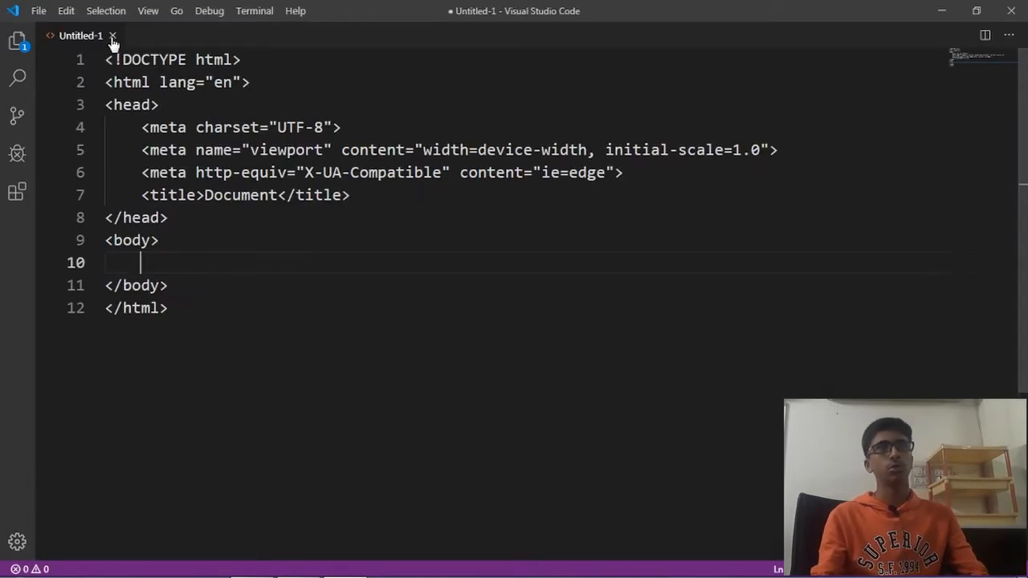
Discard the unsaved Untitled-1 file and replace the current Visual Studio Code window with a fresh, maximized one
click(112, 36)
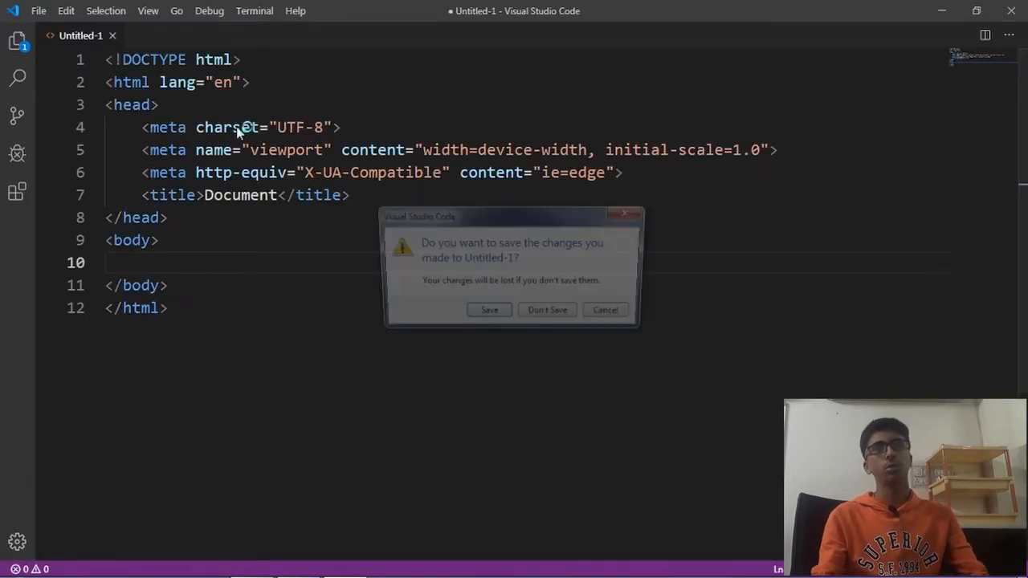
click(528, 321)
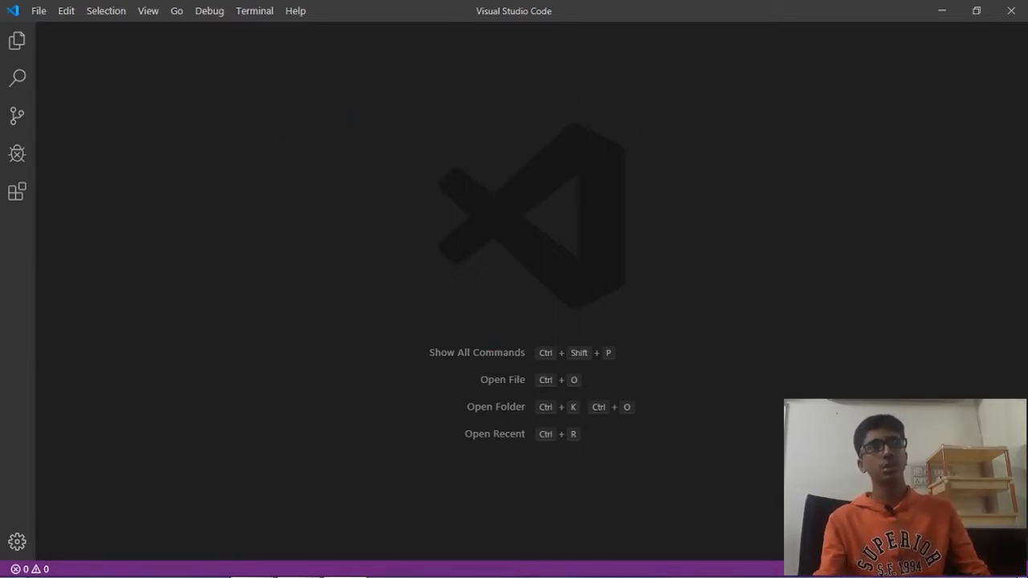
right_click(344, 563)
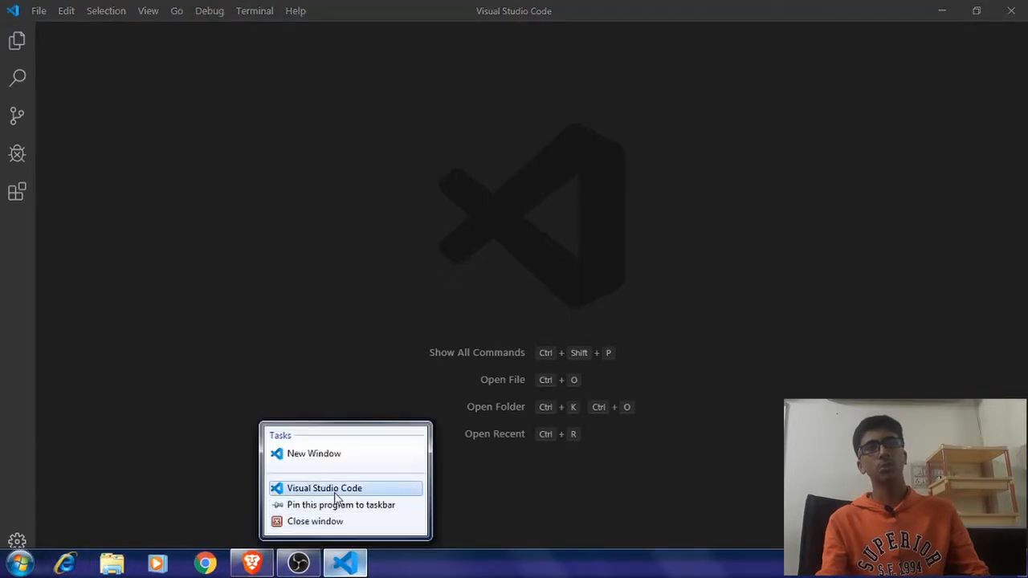
key(alt+Tab)
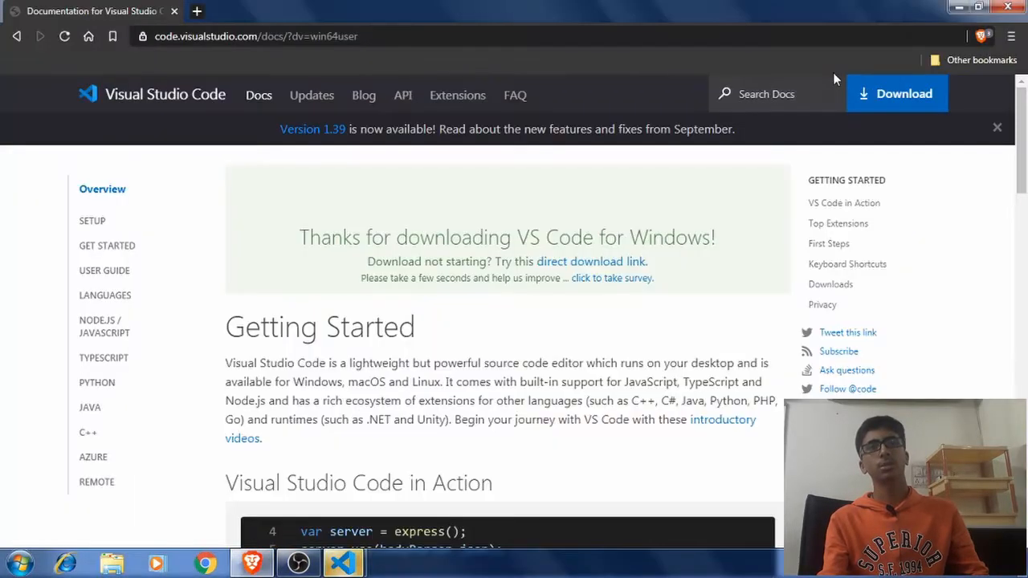
key(alt+Tab)
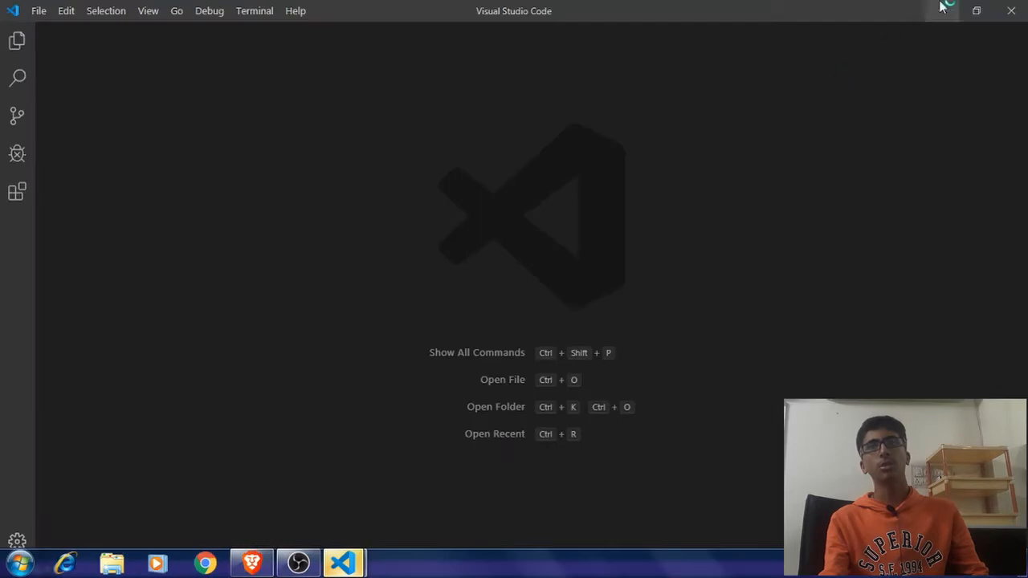
click(1010, 10)
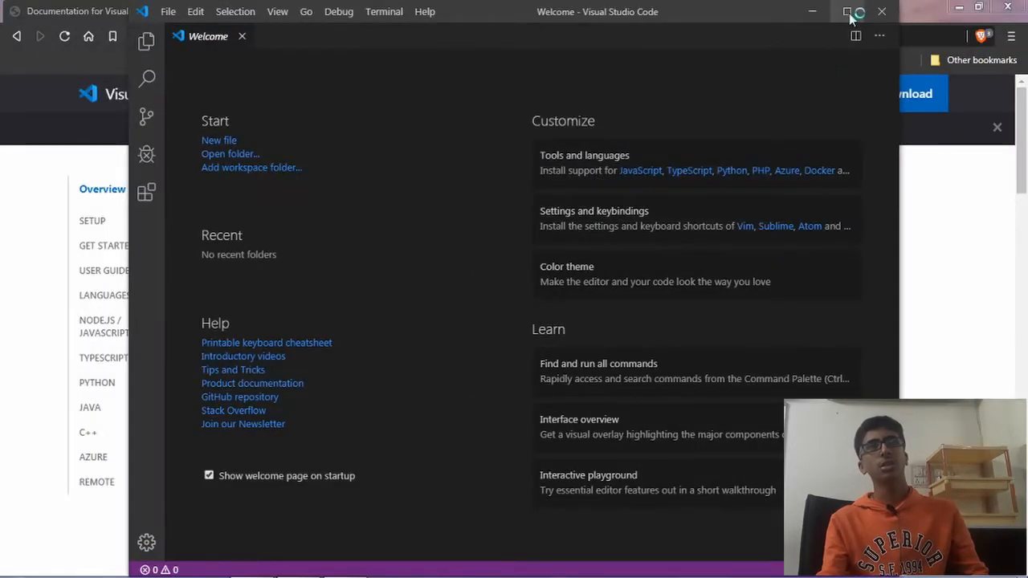
click(848, 12)
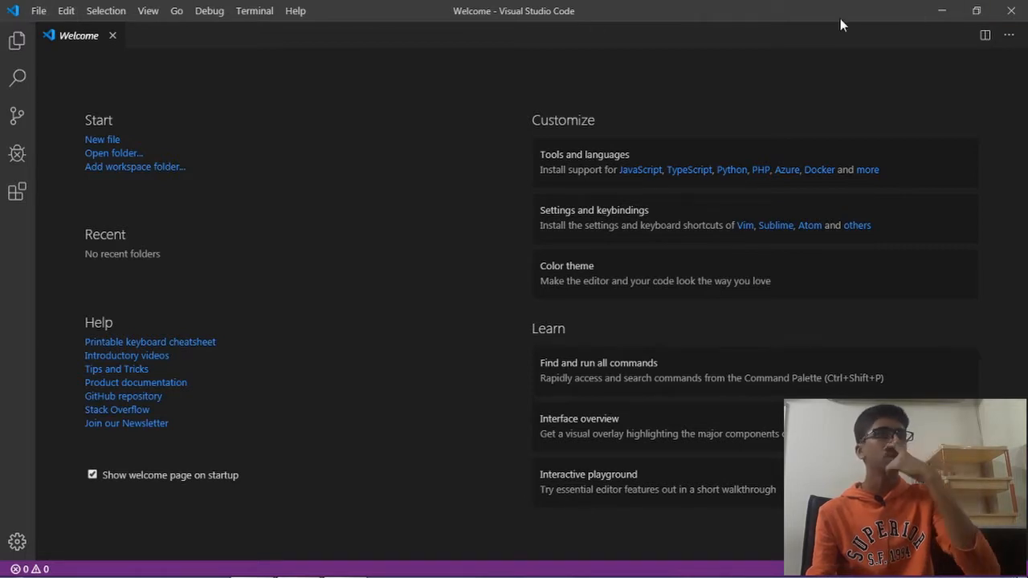
Create a new file and set its language mode to HTML
click(99, 141)
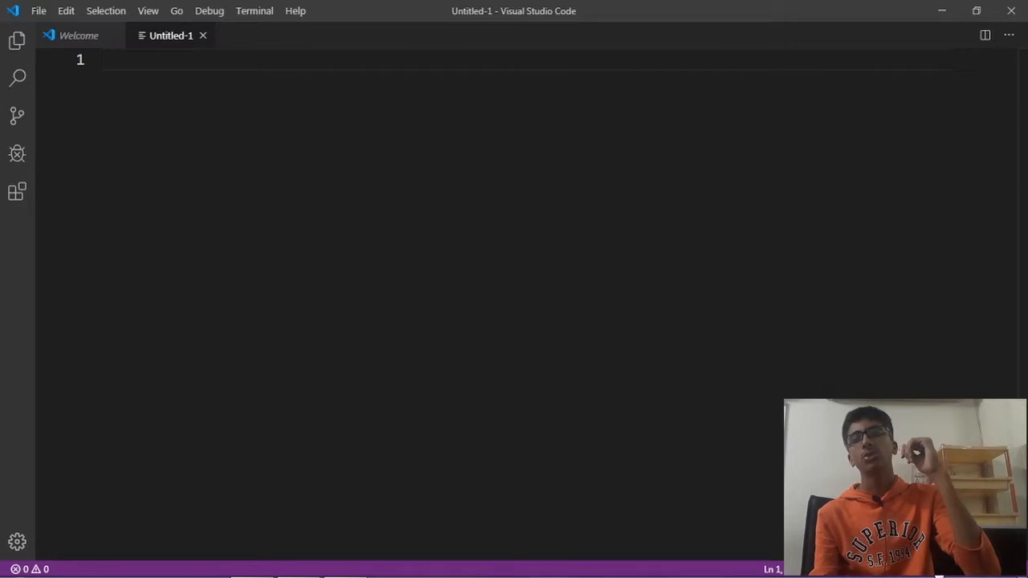
click(938, 575)
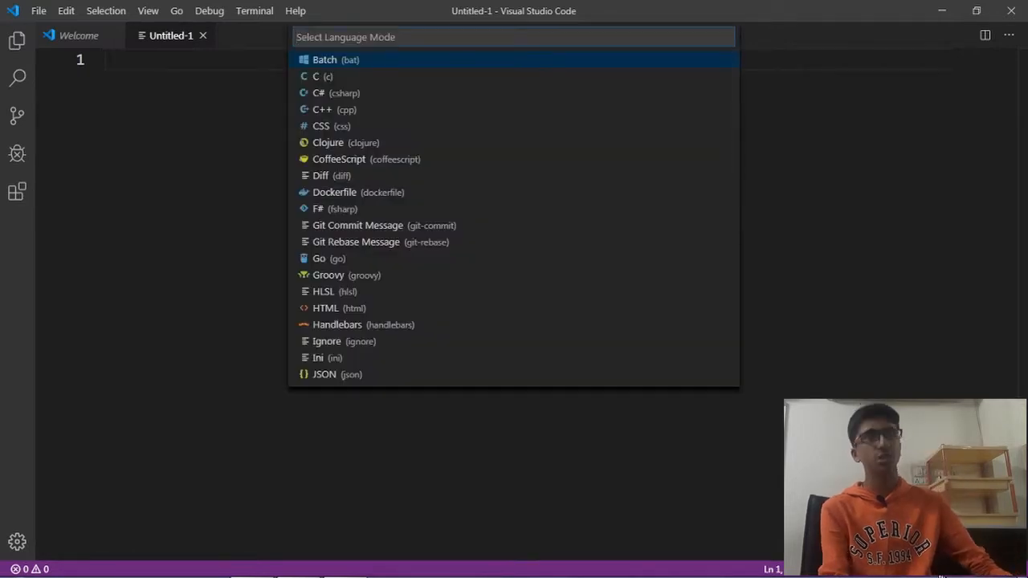
text(html)
key(Return)
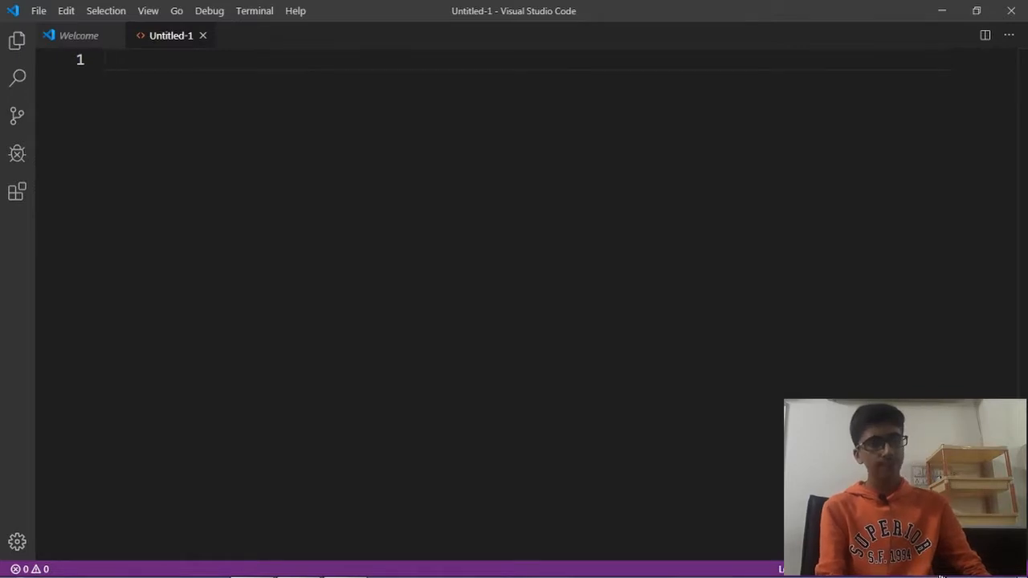
Insert the HTML5 boilerplate into the empty file with the html:5 Emmet abbreviation
text(ht)
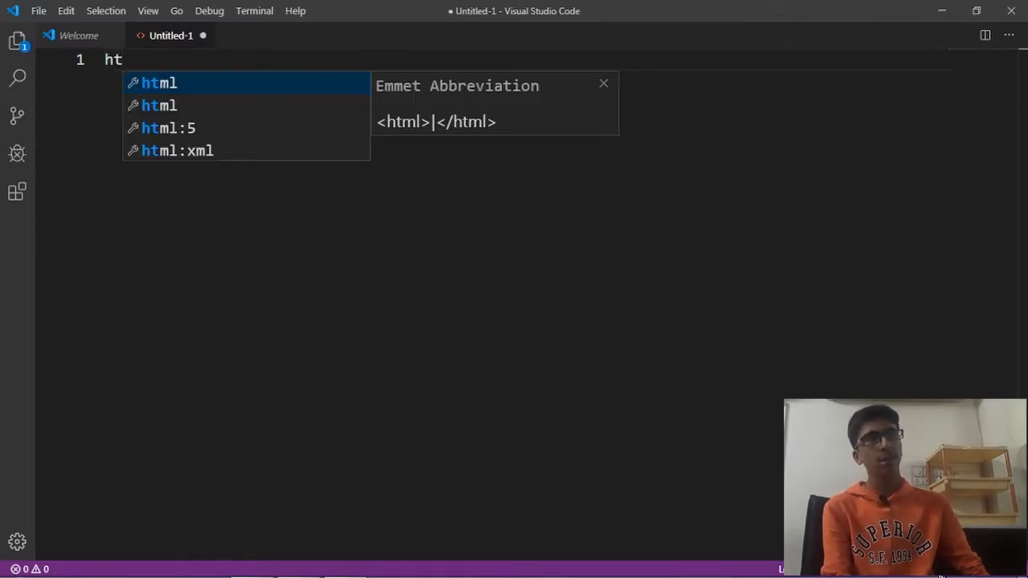
text(ml)
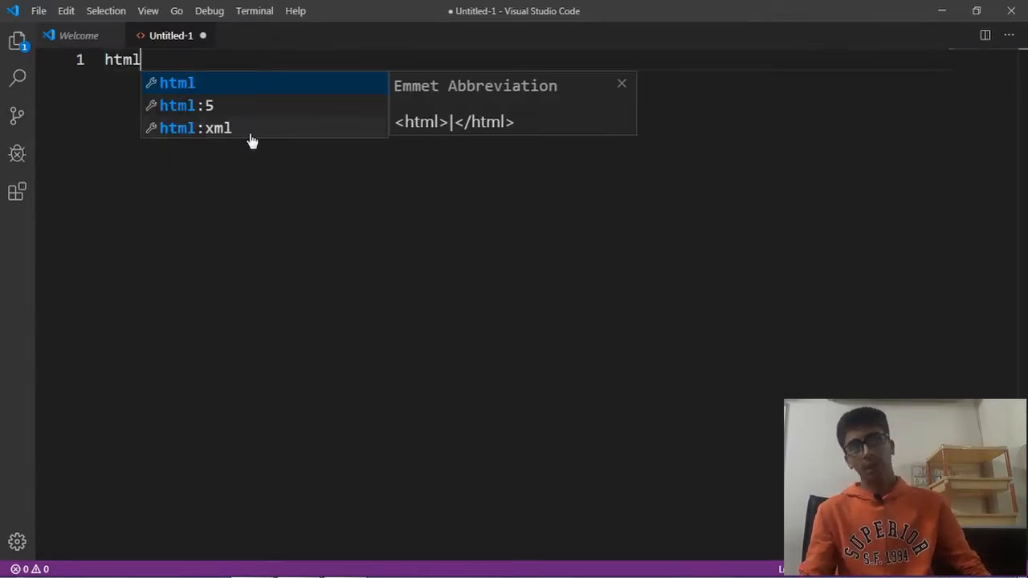
click(259, 111)
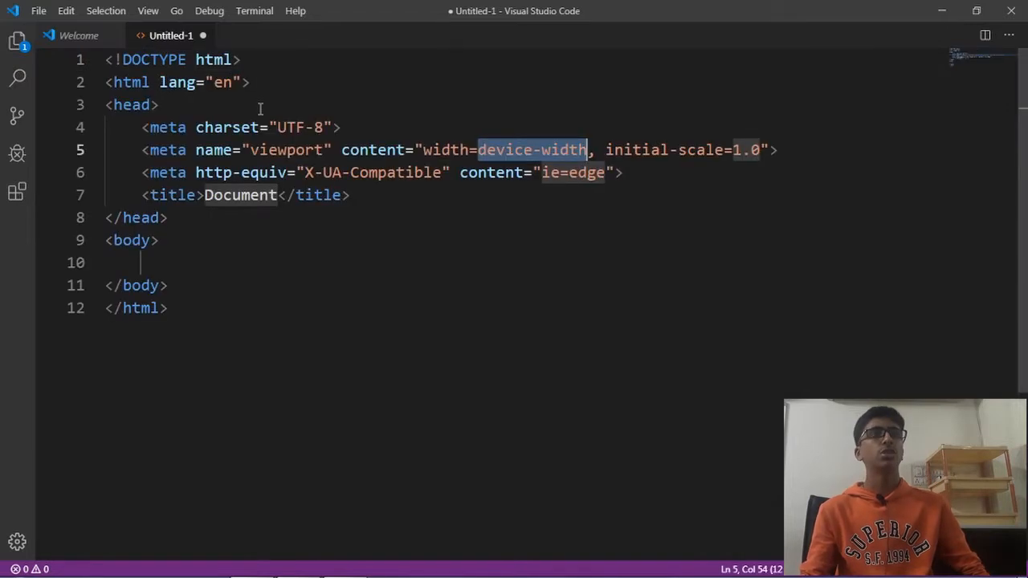
key(ctrl+a)
click(221, 303)
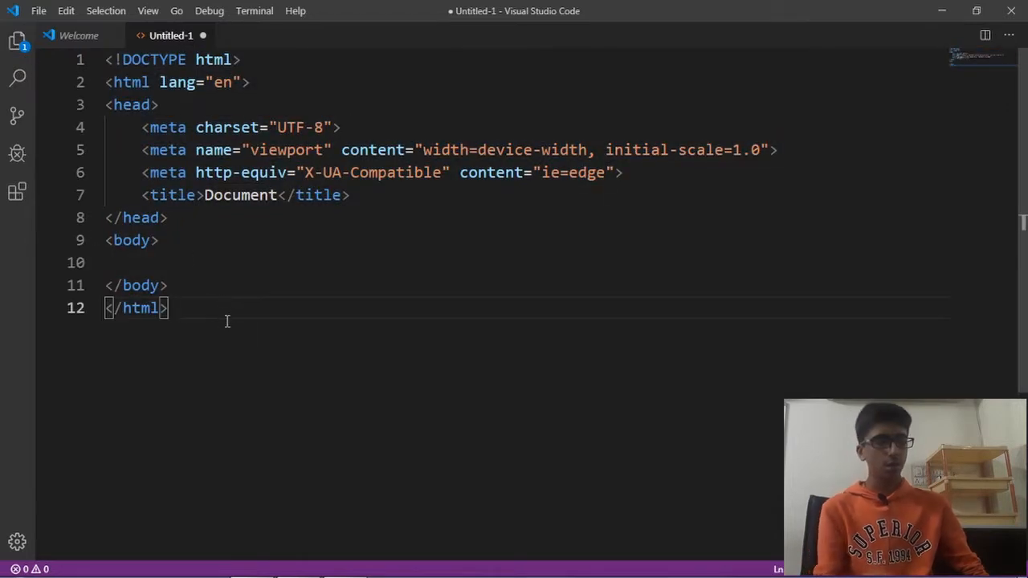
Clear the file and regenerate the HTML boilerplate with the ! Emmet abbreviation after previewing its expansion
key(ctrl+a)
key(BackSpace)
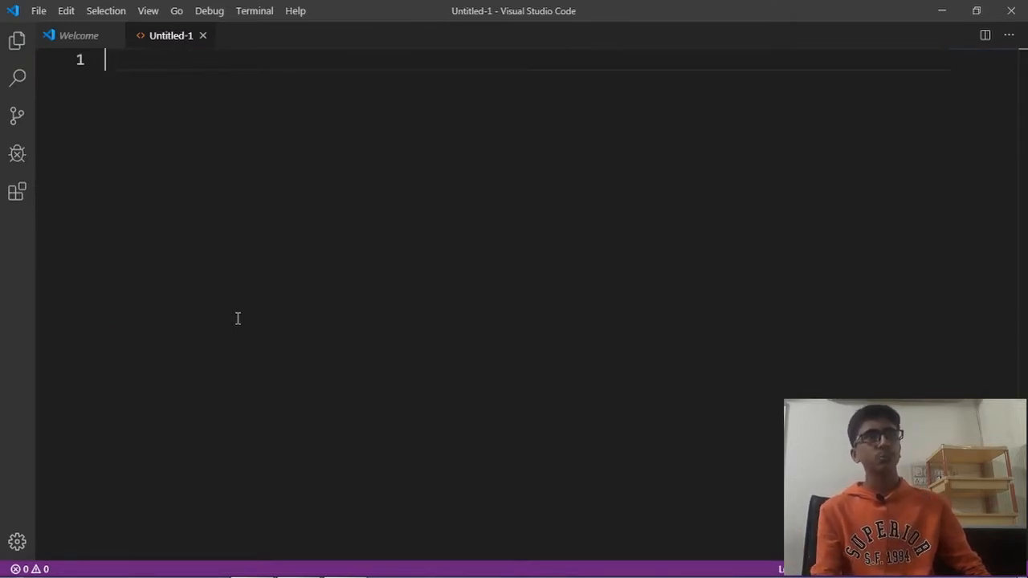
text(!)
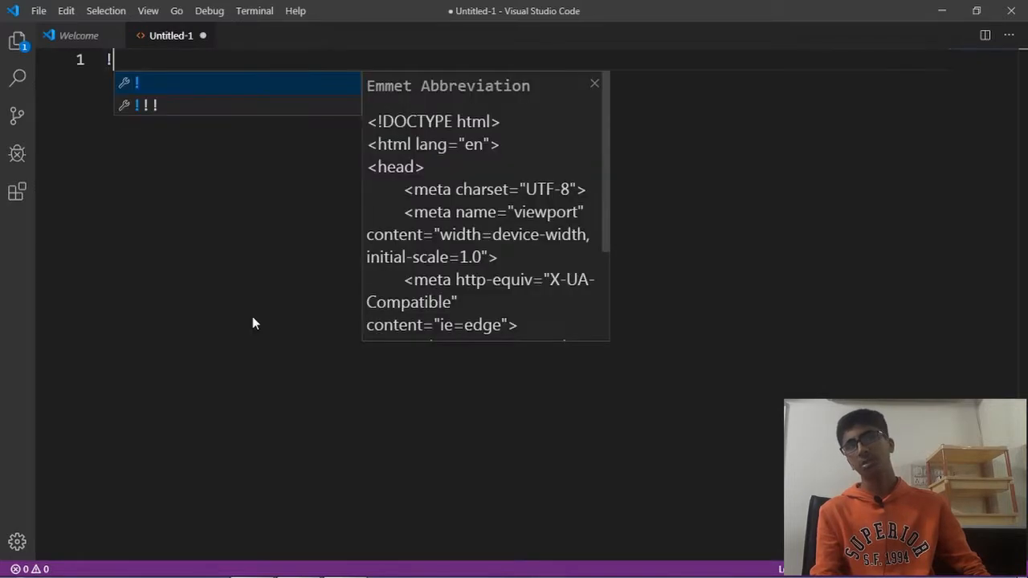
scroll(450, 194, down, 3)
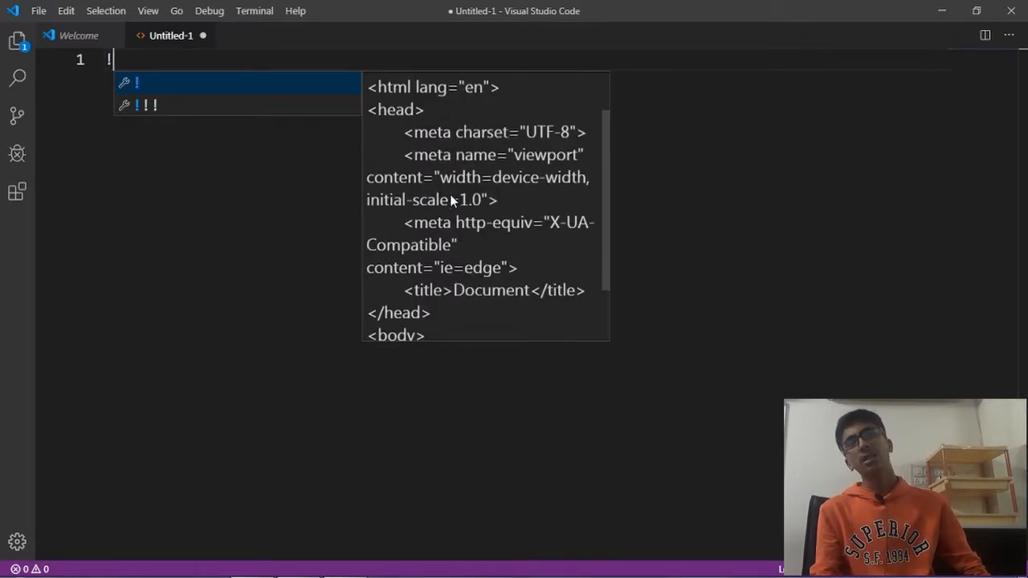
scroll(447, 195, up, 3)
scroll(444, 197, down, 3)
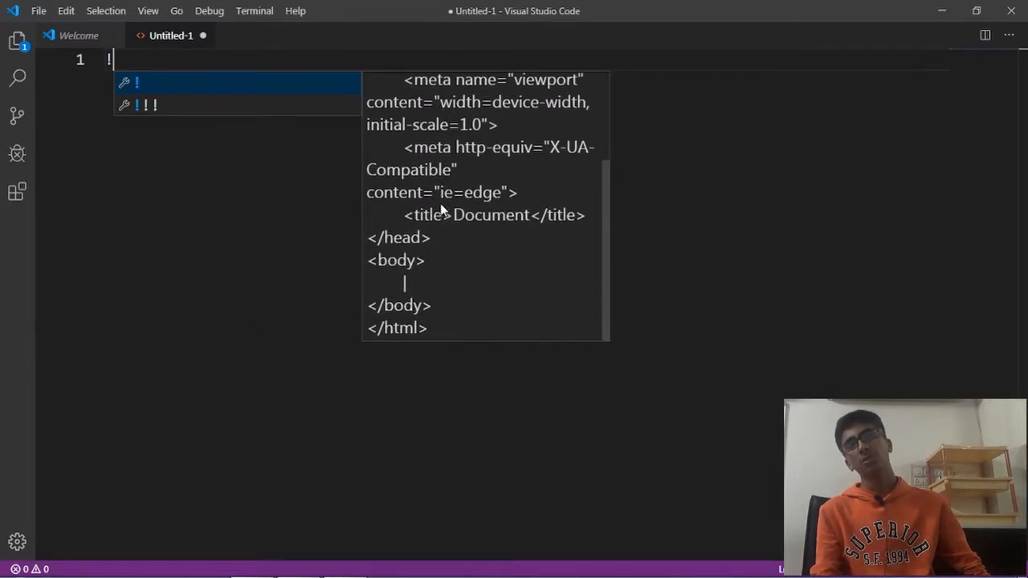
scroll(440, 203, up, 3)
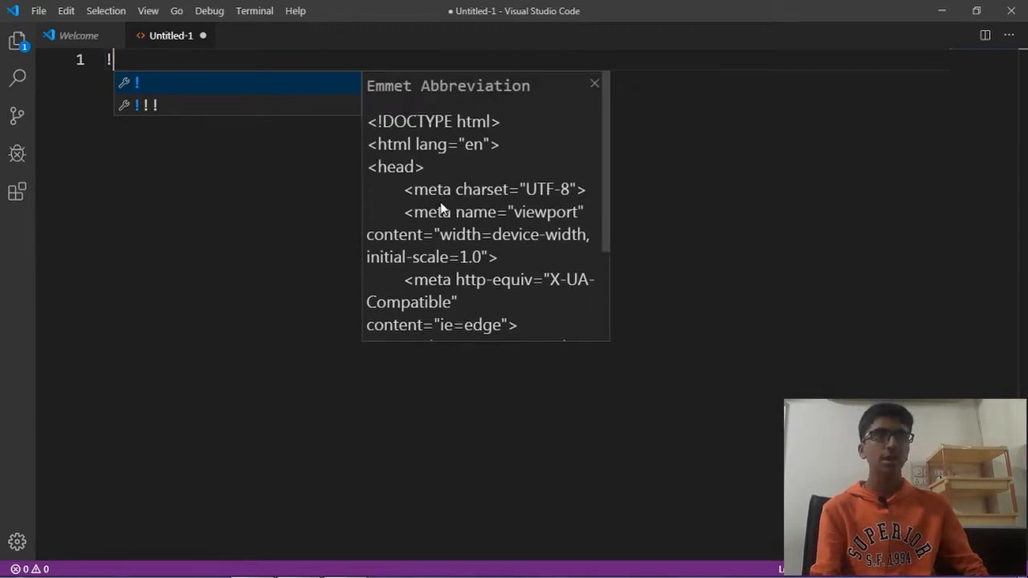
key(Tab)
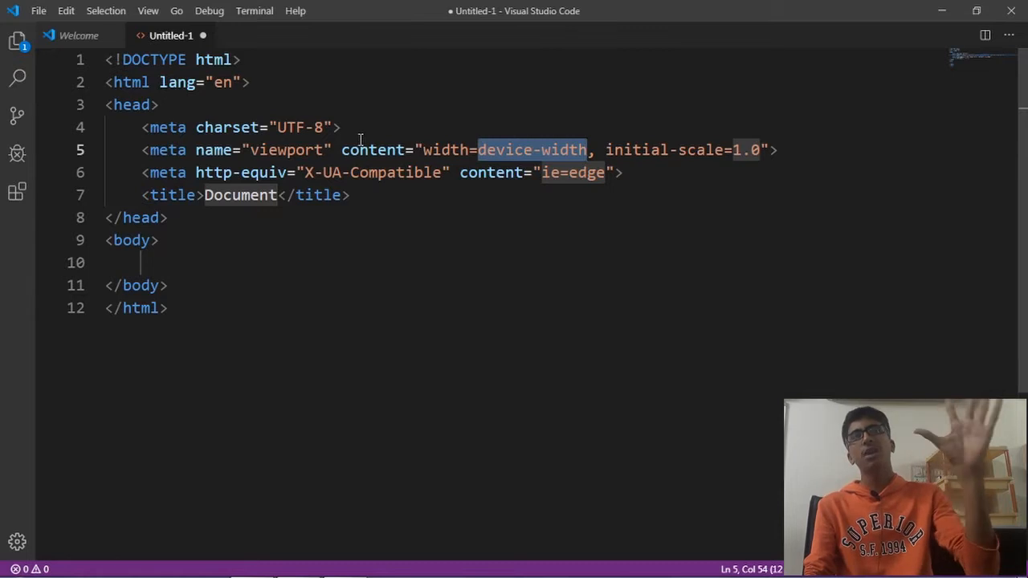
Start writing a <!DOCTYPE> declaration by hand two lines below the closing html tag
click(303, 327)
key(Return)
key(Return)
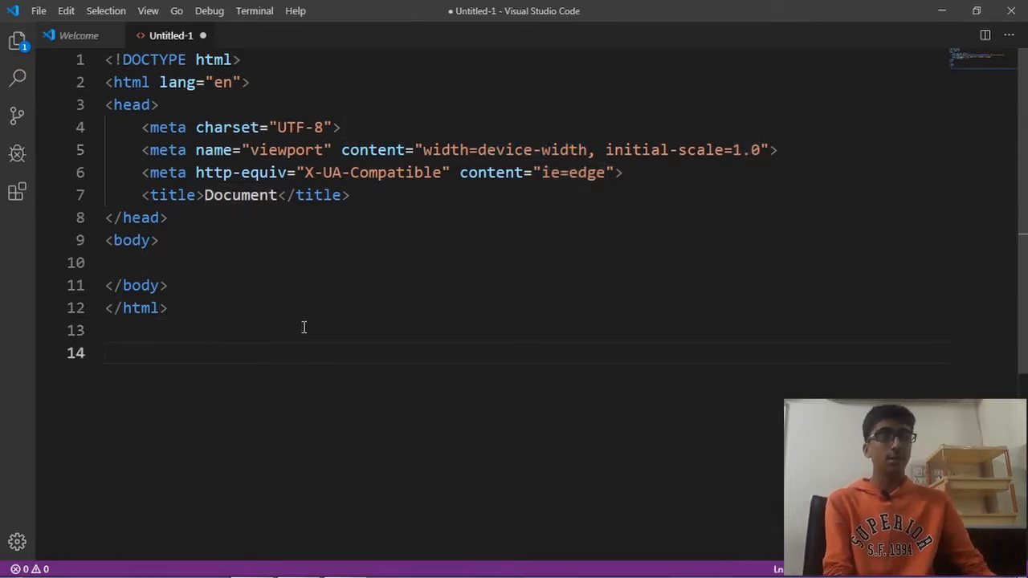
text(<>)
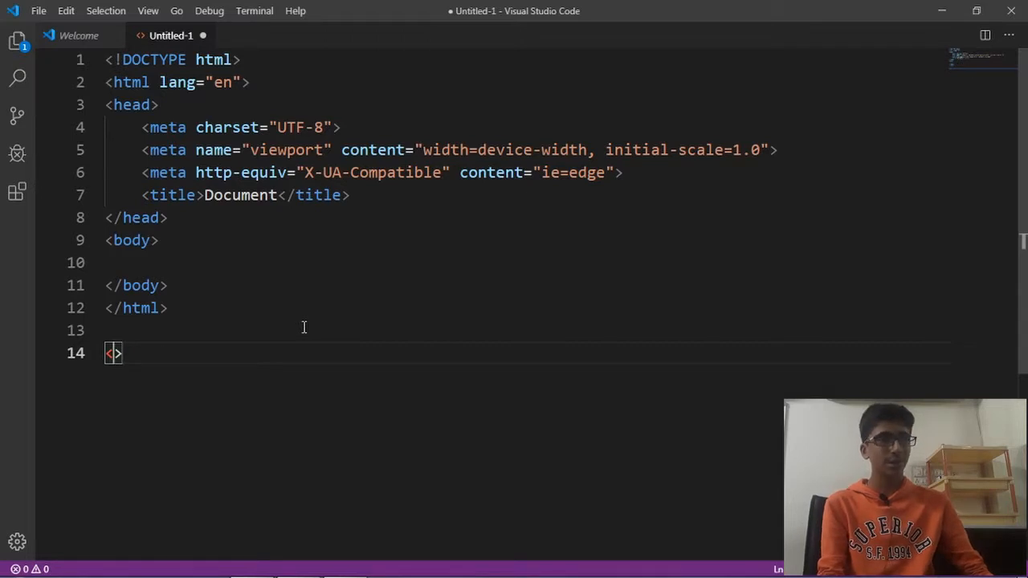
text(!)
text(DOCY)
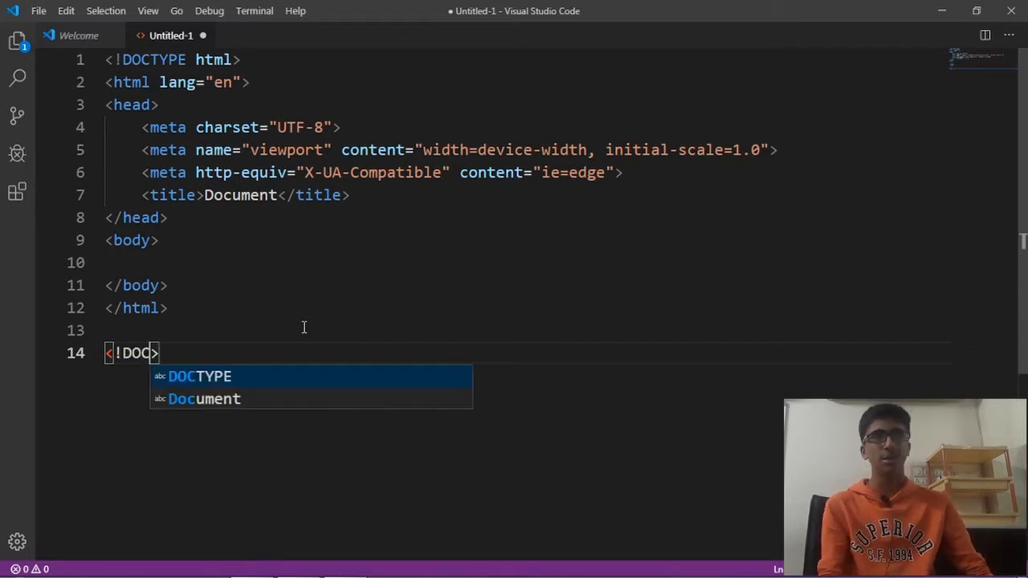
key(Return)
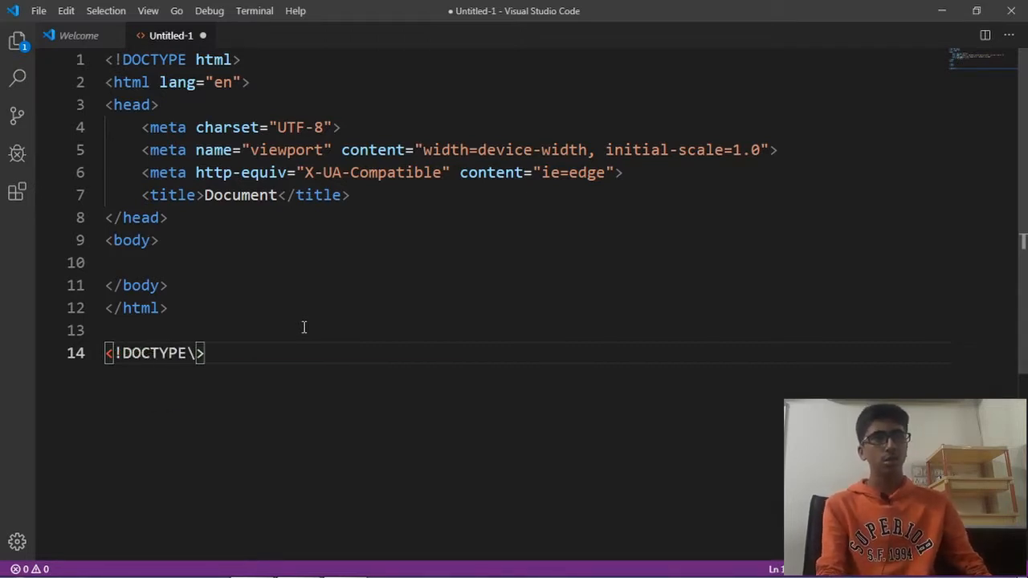
Delete the handwritten DOCTYPE declaration below the boilerplate
key(ctrl+a)
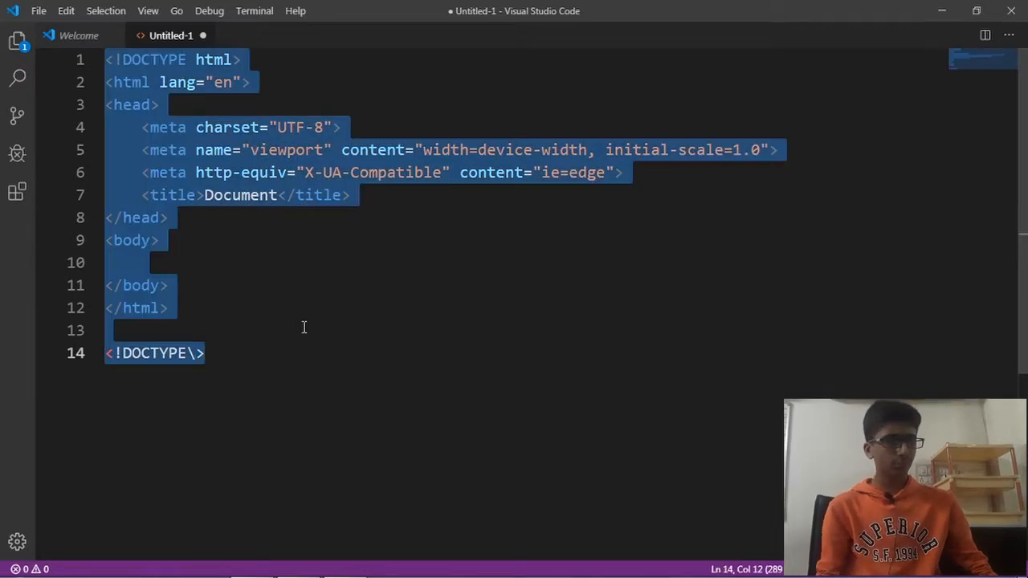
key(Right)
key(BackSpace)
key(BackSpace)
key(BackSpace)
key(BackSpace)
key(BackSpace)
key(BackSpace)
key(BackSpace)
key(BackSpace)
key(BackSpace)
key(BackSpace)
key(BackSpace)
key(BackSpace)
drag(287, 324, 105, 59)
click(248, 305)
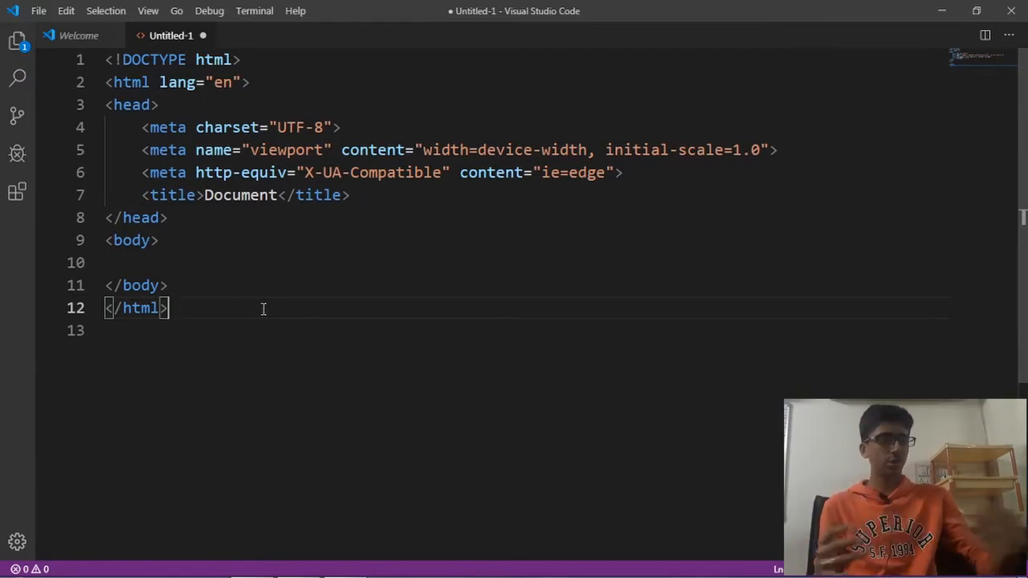
Insert an empty h1 element inside the body with the h1 Emmet abbreviation
key(Up)
key(Up)
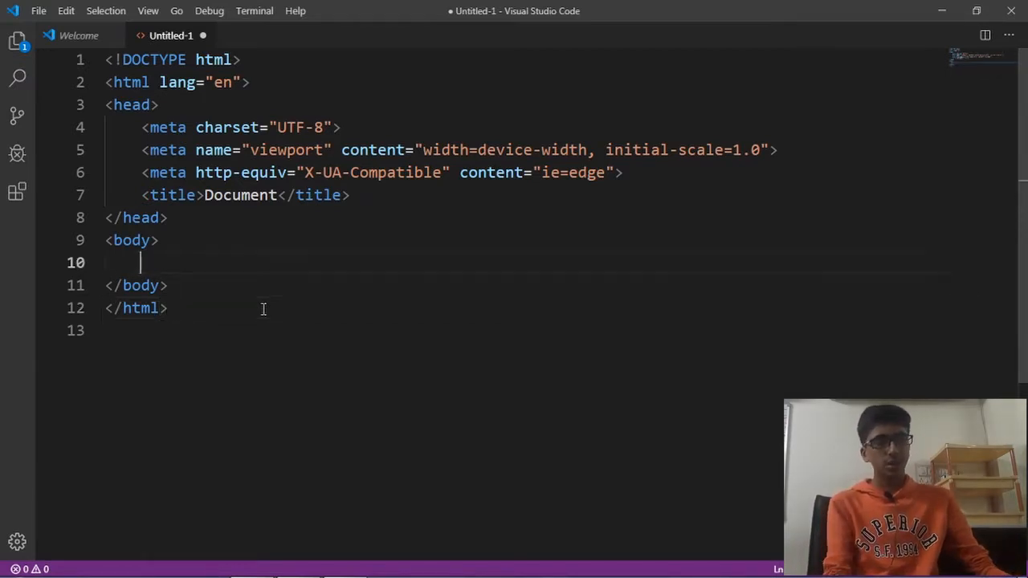
text(h1)
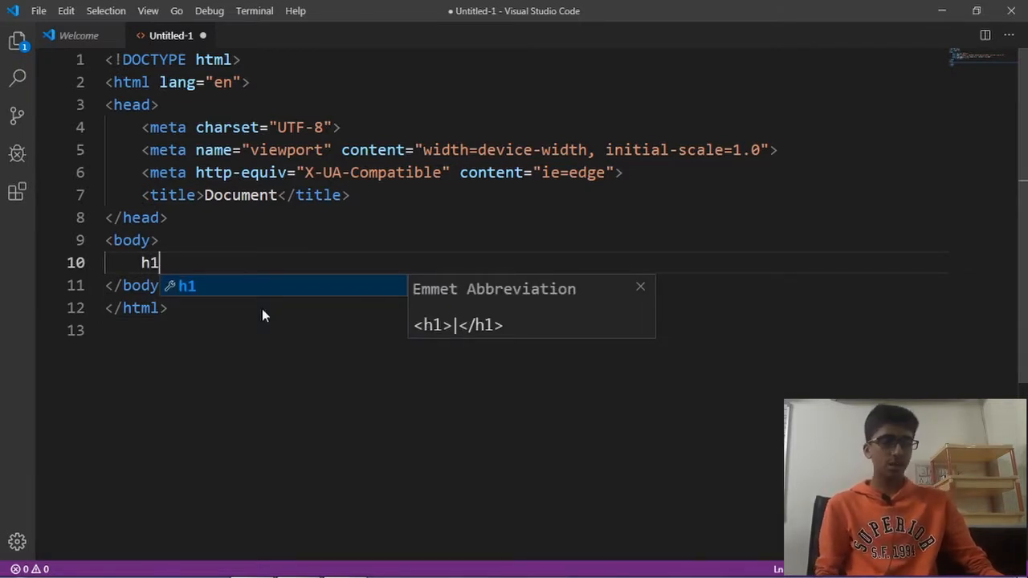
key(Tab)
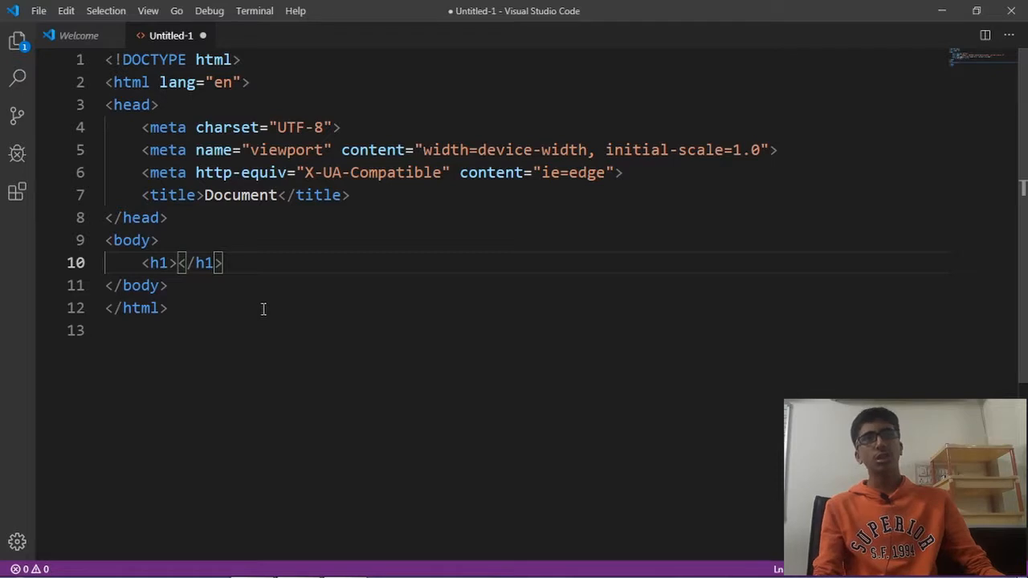
drag(236, 263, 140, 262)
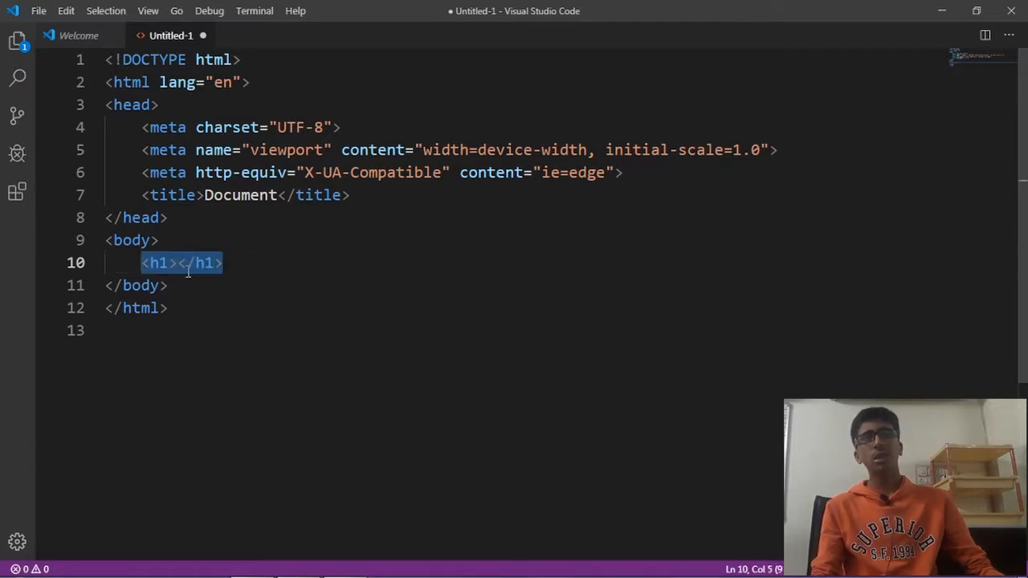
click(257, 276)
click(251, 266)
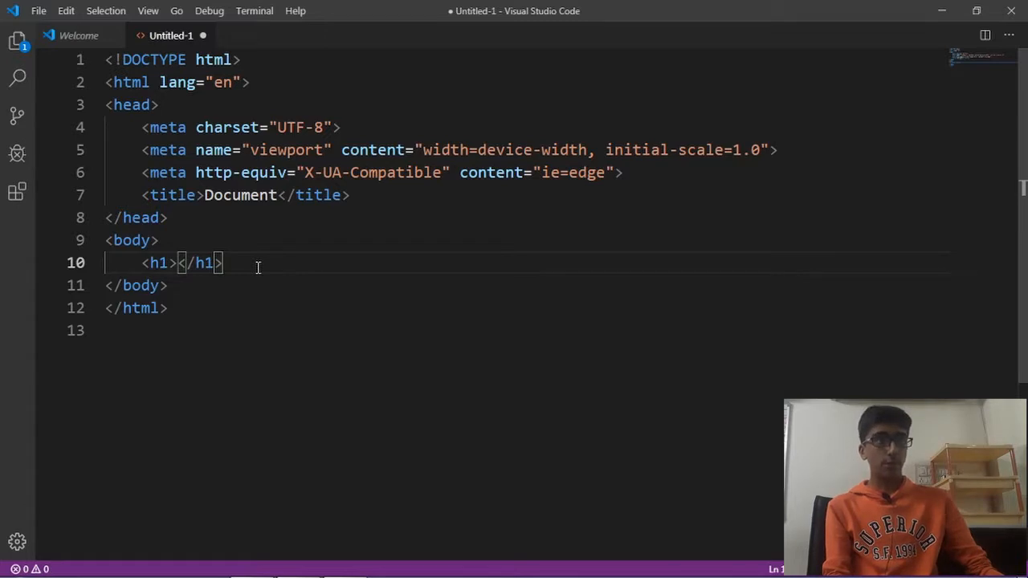
Add a div with the class "division" on a new line below the h1 using the .division Emmet abbreviation
key(Return)
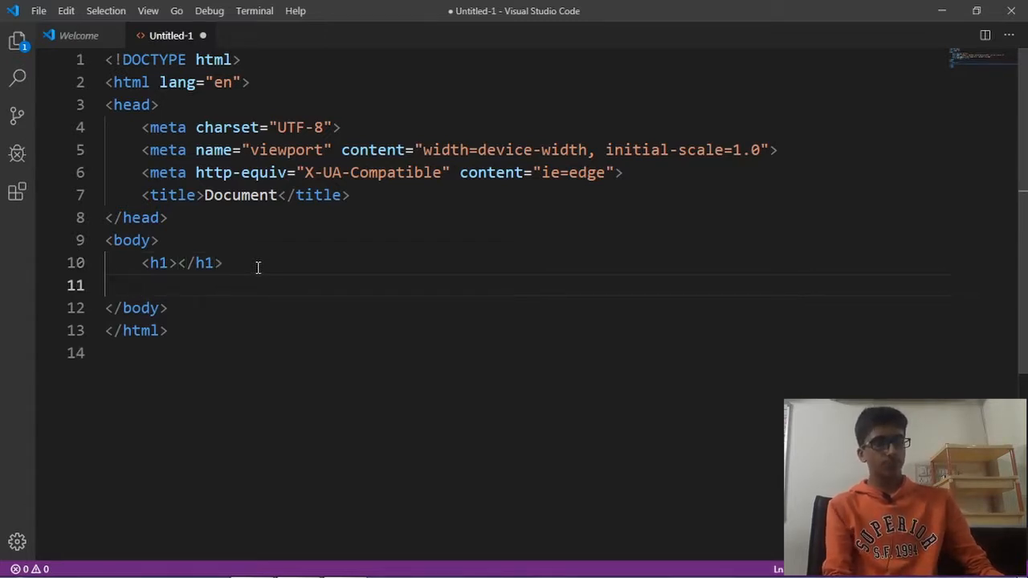
text(.d)
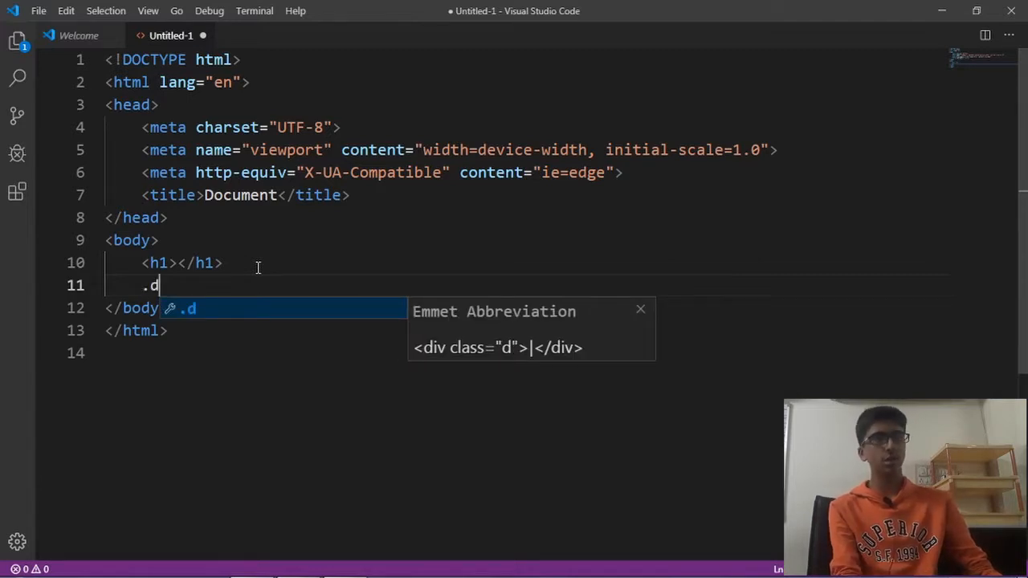
text(ivision)
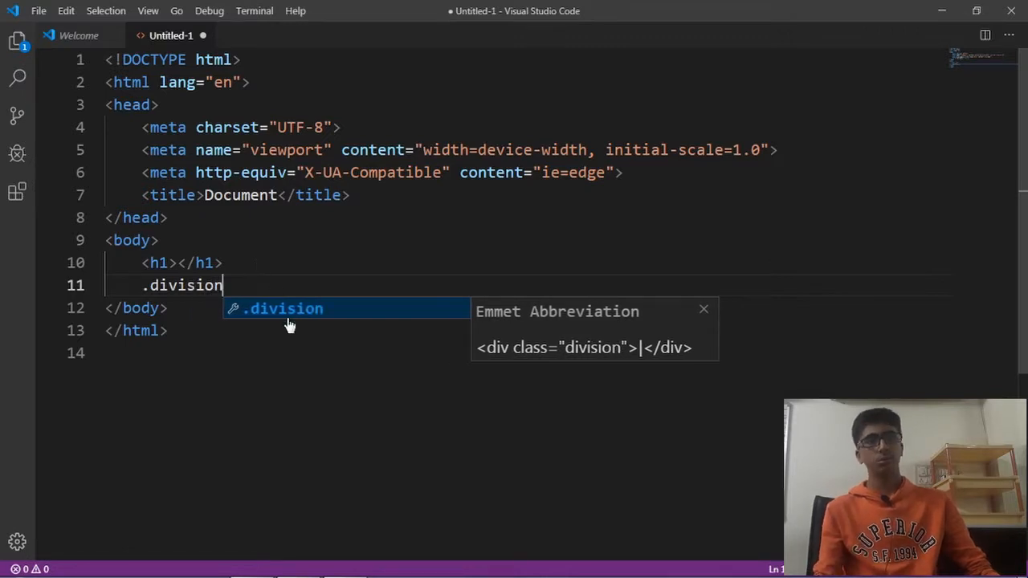
click(329, 322)
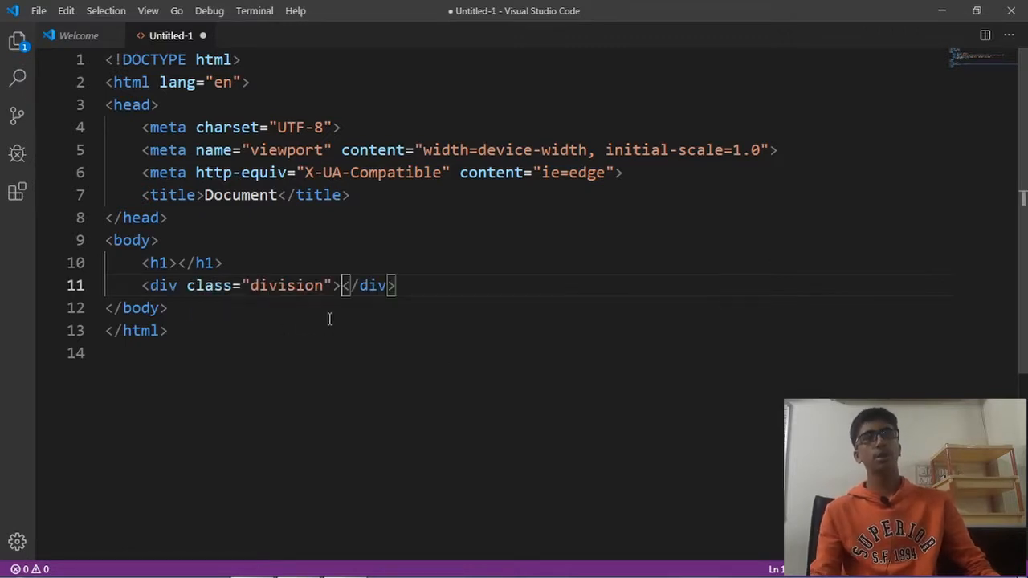
drag(143, 285, 429, 282)
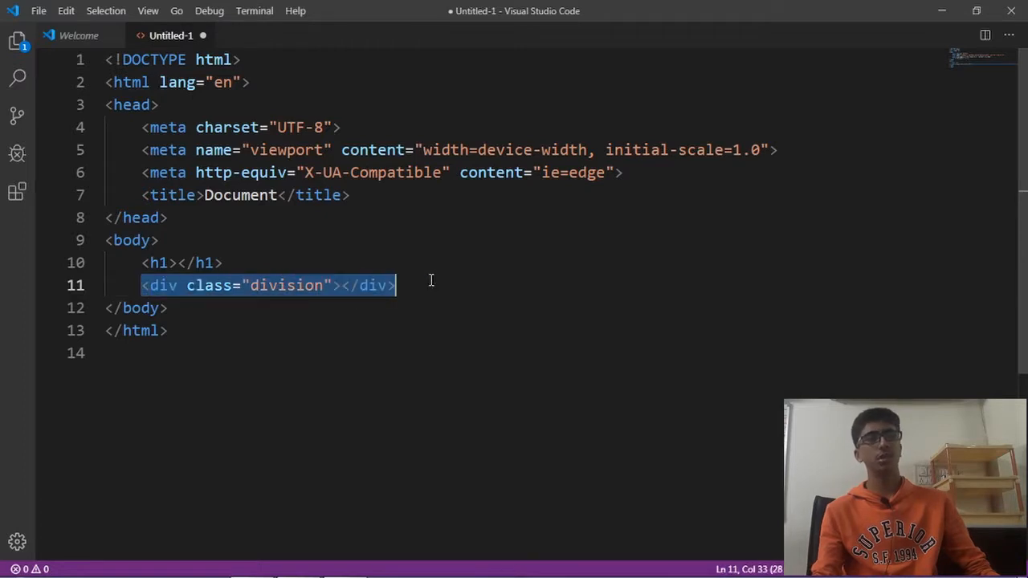
click(423, 283)
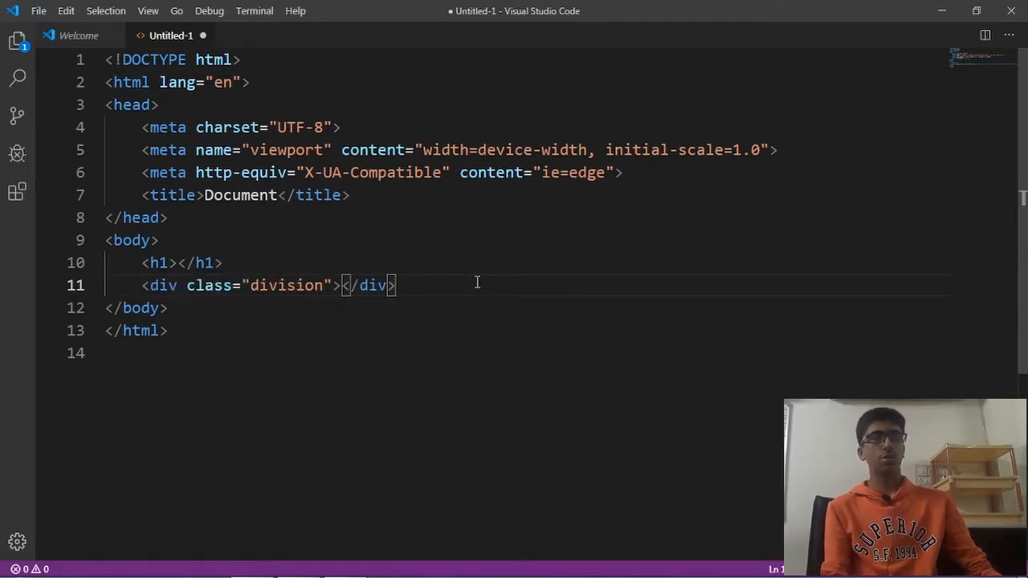
Add a div with the id "divi" below the class div using the #divi Emmet abbreviation
key(Return)
text(#)
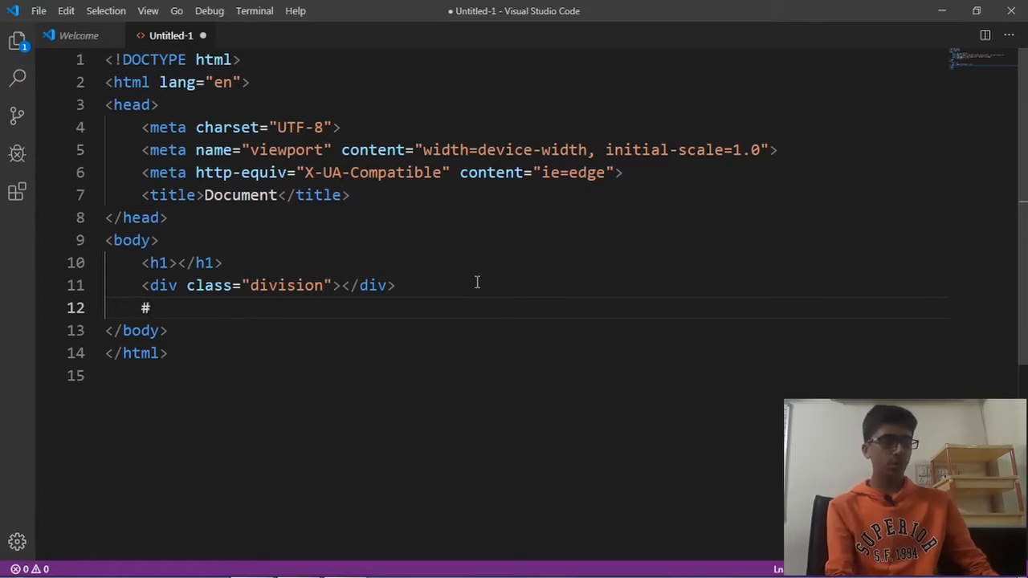
text(divi)
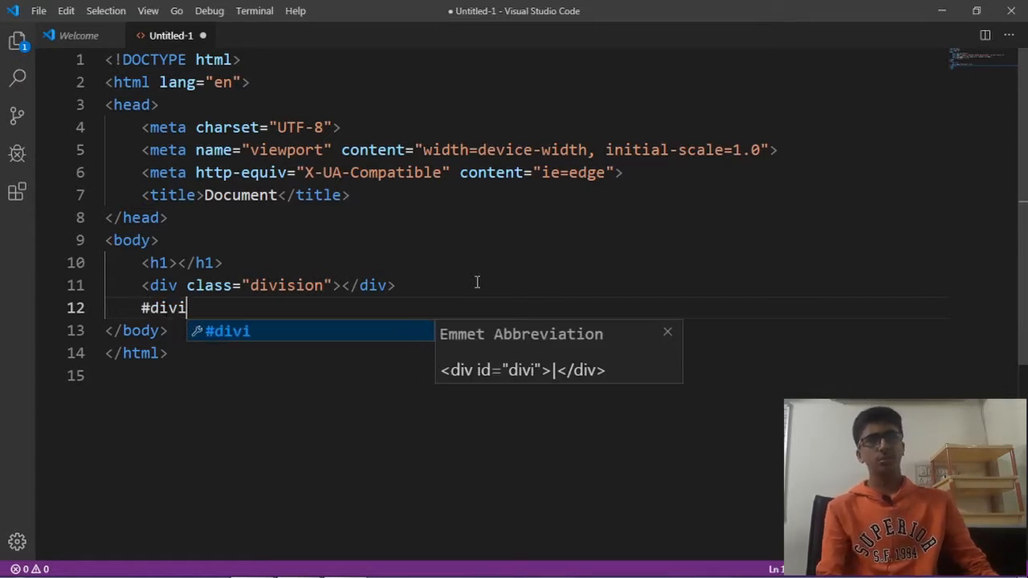
key(Tab)
mouse_move(332, 308)
mouse_down()
mouse_move(148, 258)
mouse_move(343, 305)
mouse_up()
click(147, 259)
click(348, 309)
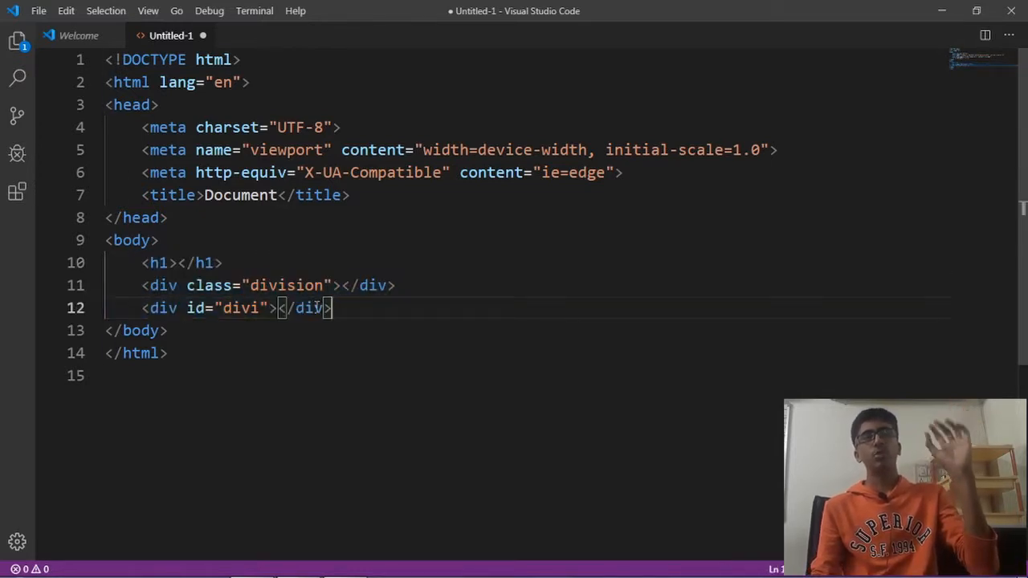
click(306, 308)
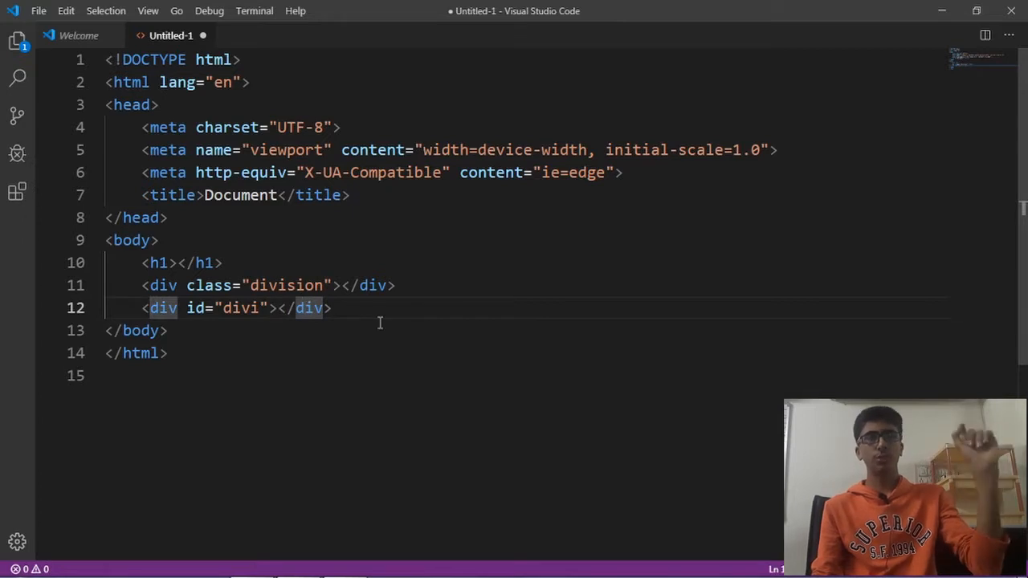
Delete the h1 and both div elements from the body, keeping only the boilerplate
click(373, 308)
drag(374, 308, 148, 259)
key(BackSpace)
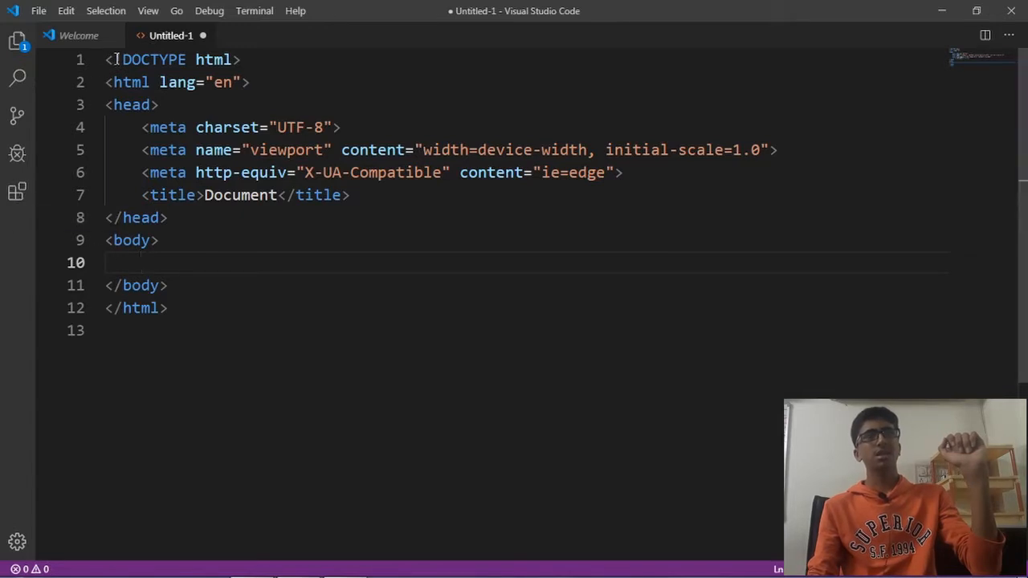
drag(105, 59, 225, 289)
click(224, 289)
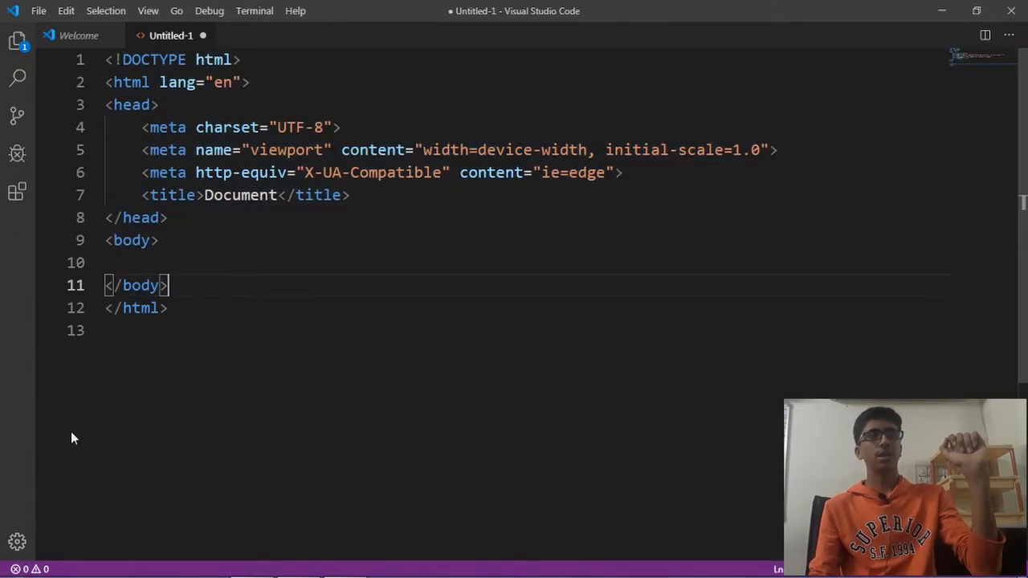
Find the editor's font size in the settings by searching for "font size" and reset it to its default
click(17, 542)
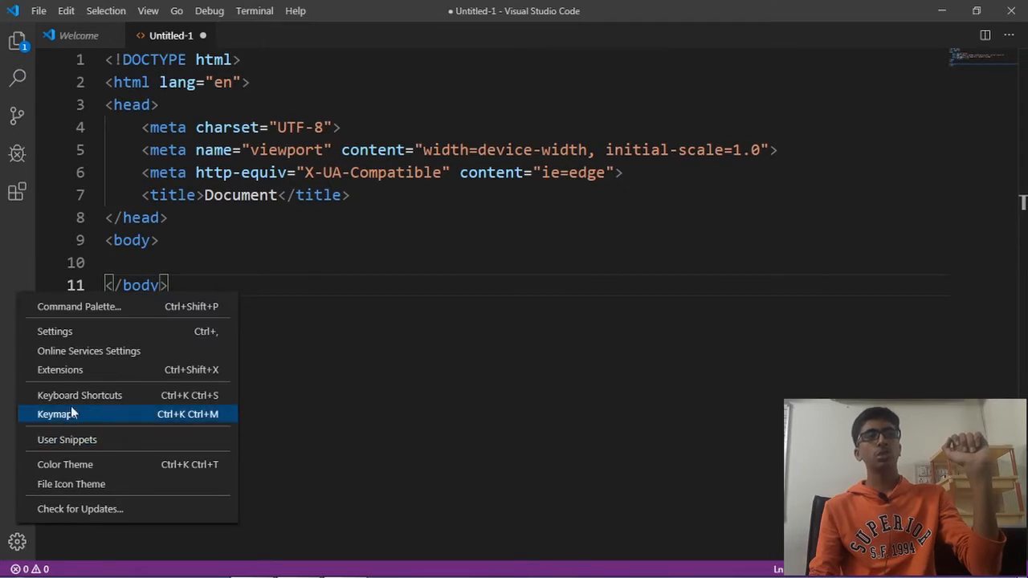
click(78, 341)
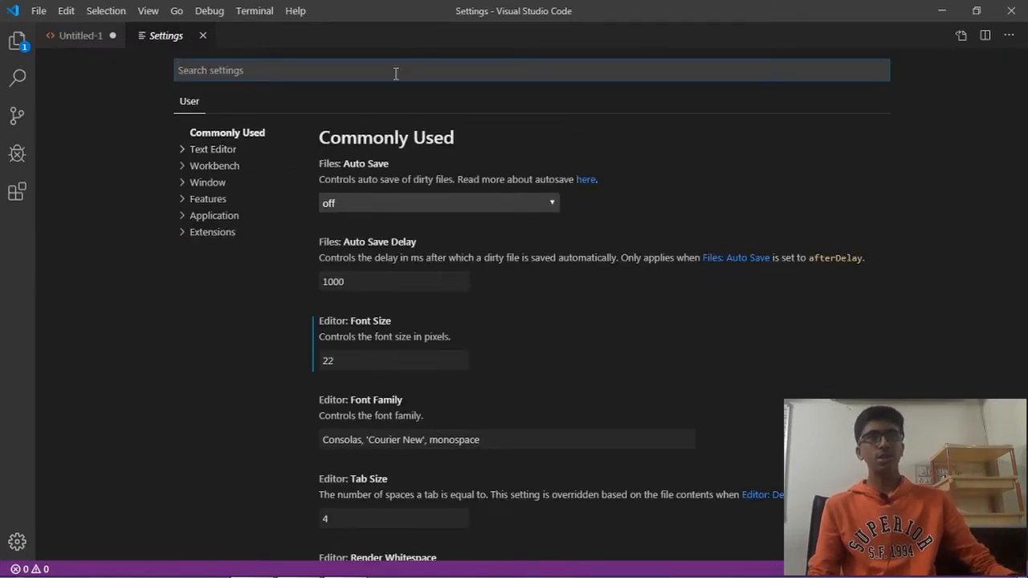
text(fo)
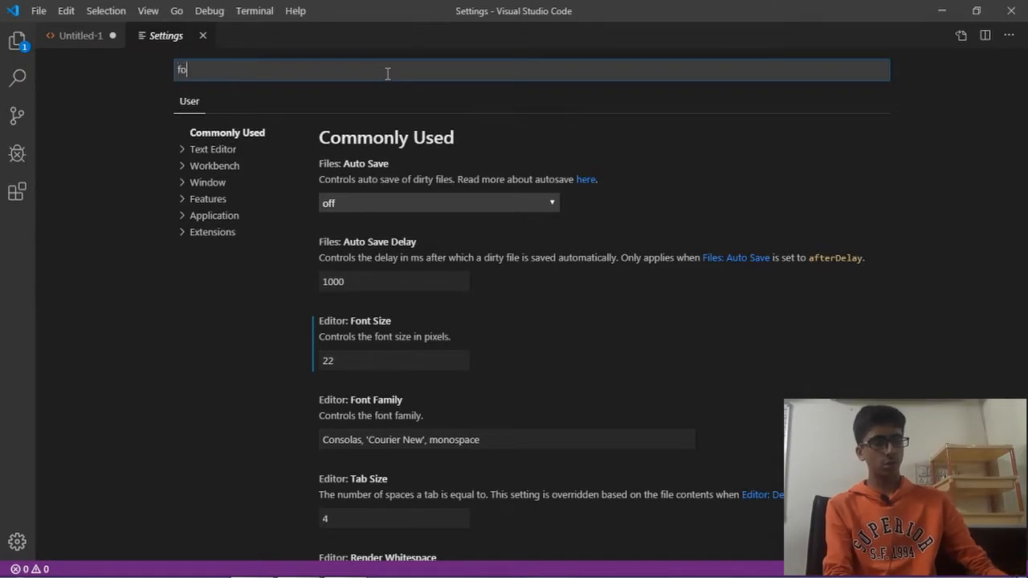
text(nt size)
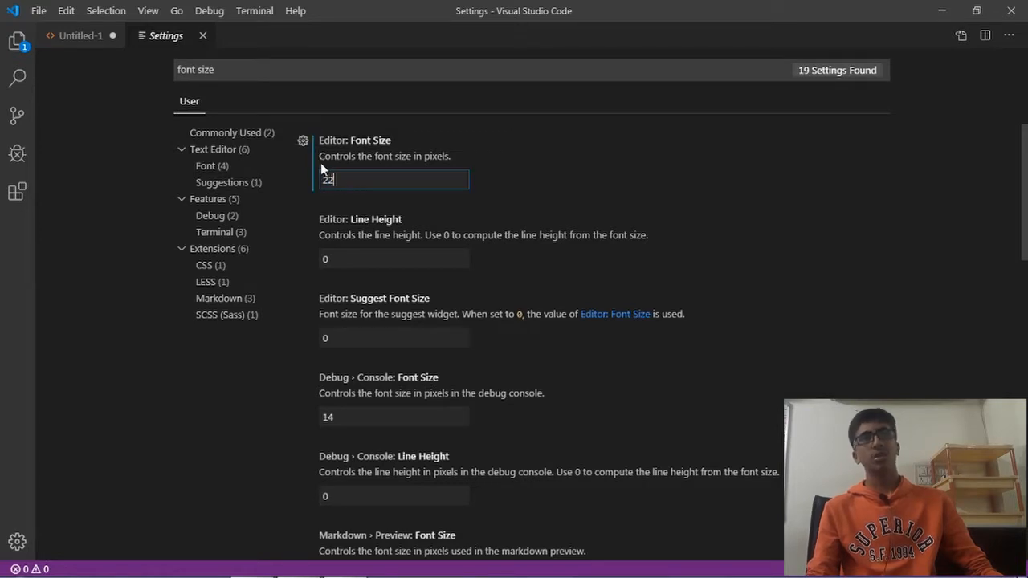
click(302, 140)
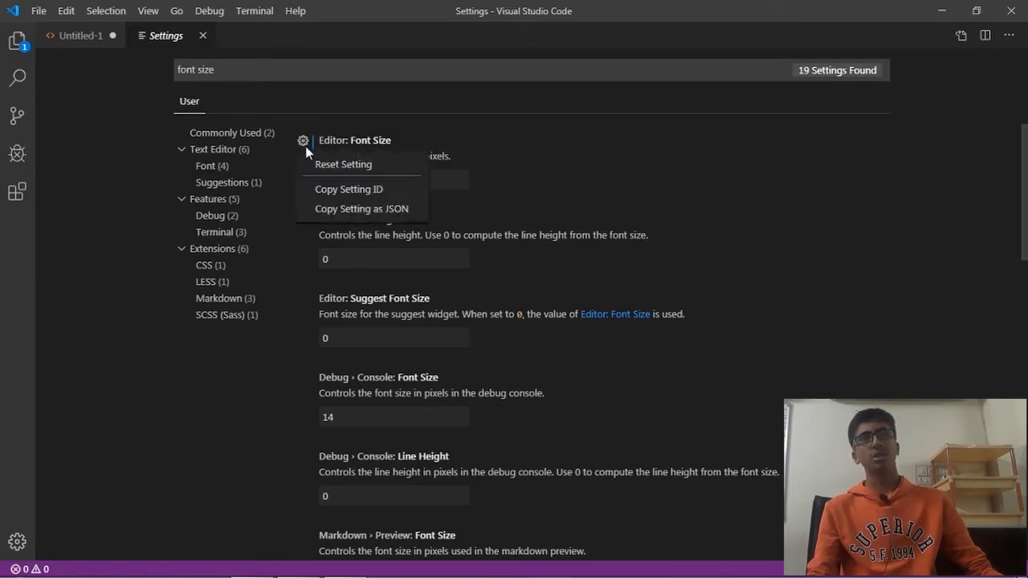
click(342, 164)
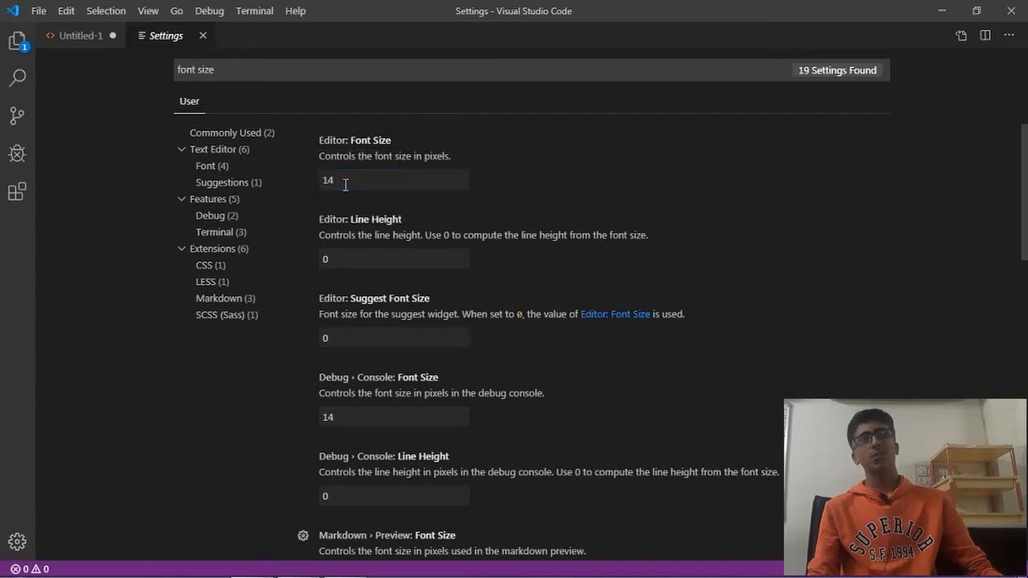
Switch to the untitled HTML file and examine its code at the default font size
click(83, 38)
drag(132, 213, 103, 69)
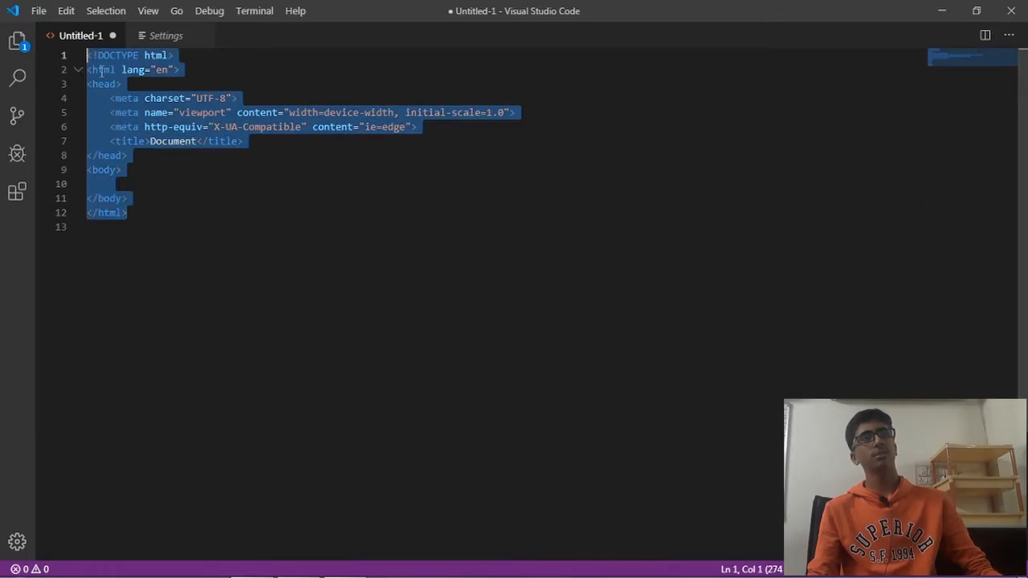
click(157, 184)
Set the editor's font size to 22 and check the code in the untitled HTML file
click(163, 36)
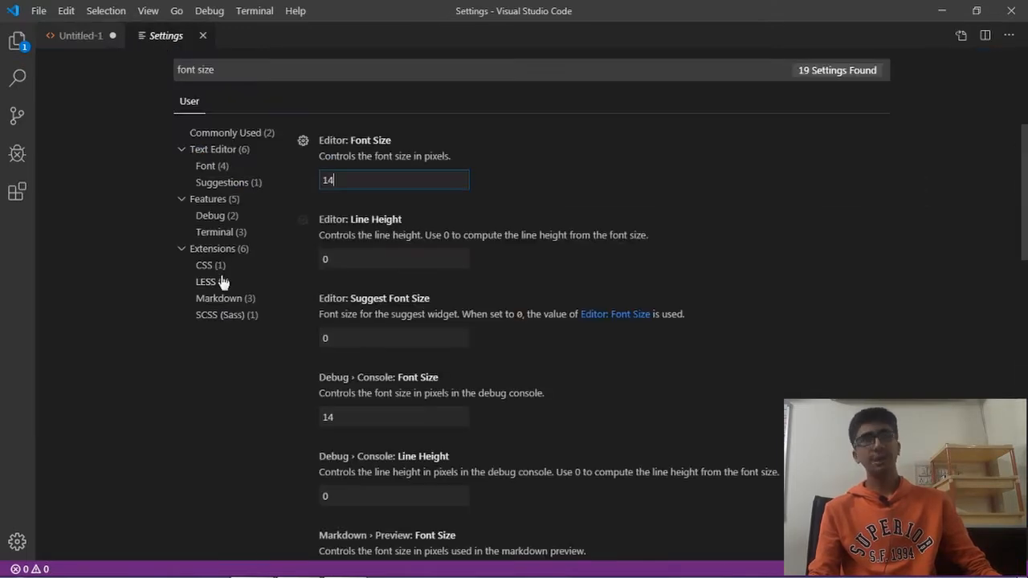
drag(347, 177, 315, 184)
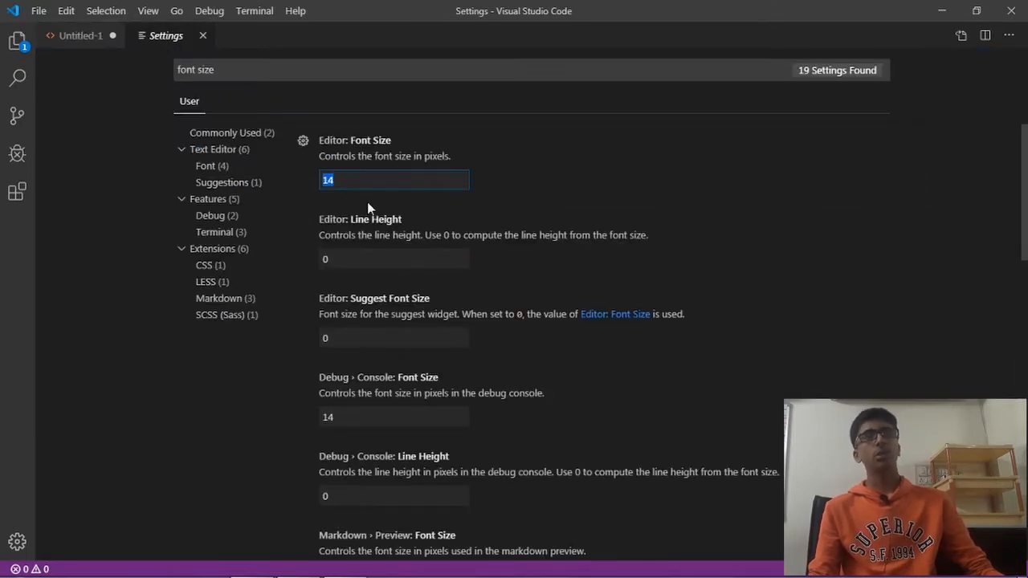
text(22)
click(90, 36)
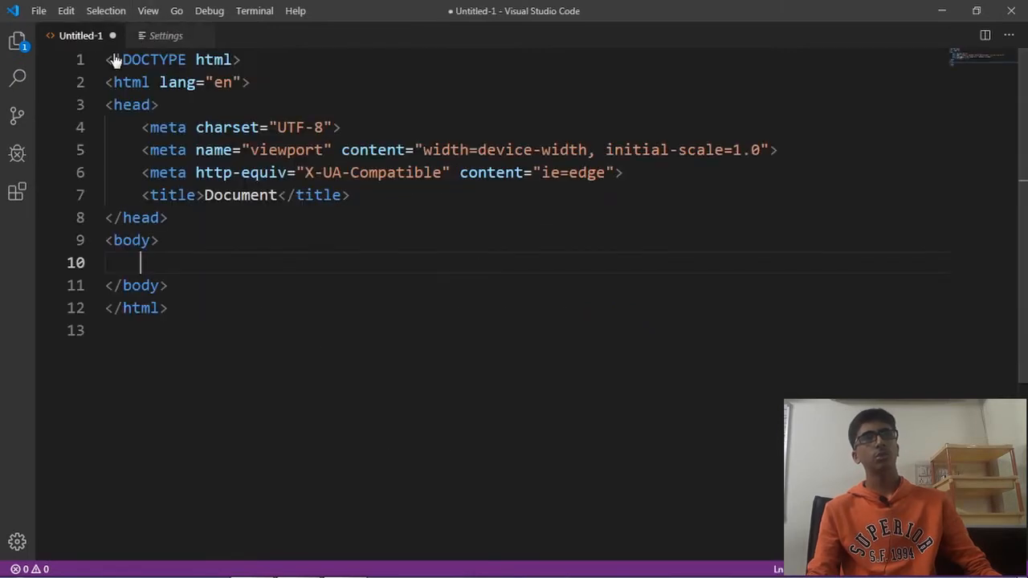
key(ctrl+a)
click(108, 308)
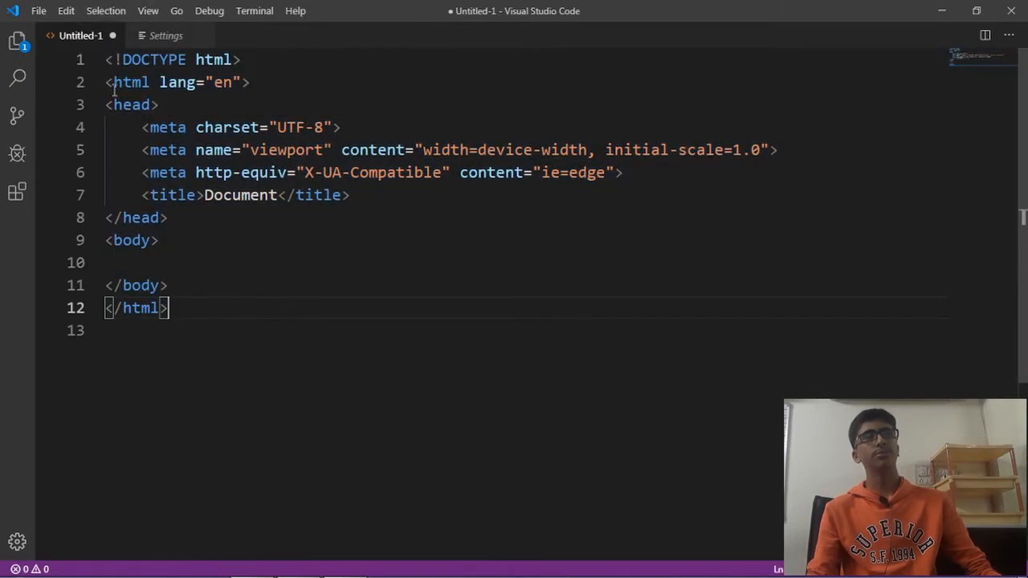
Search the settings for "font fam" and examine the fonts listed under the editor's font family
click(163, 36)
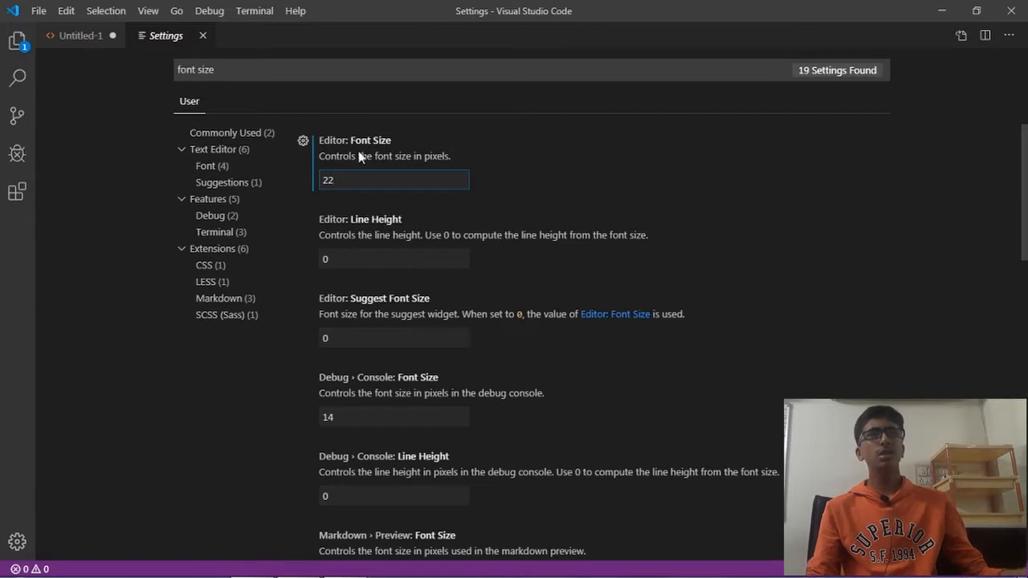
double_click(205, 70)
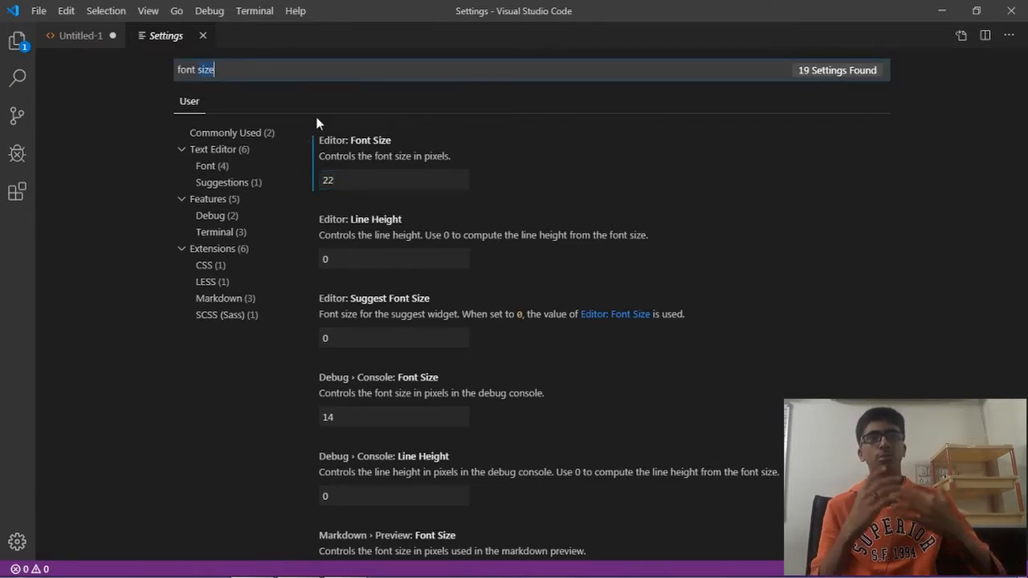
text(fam)
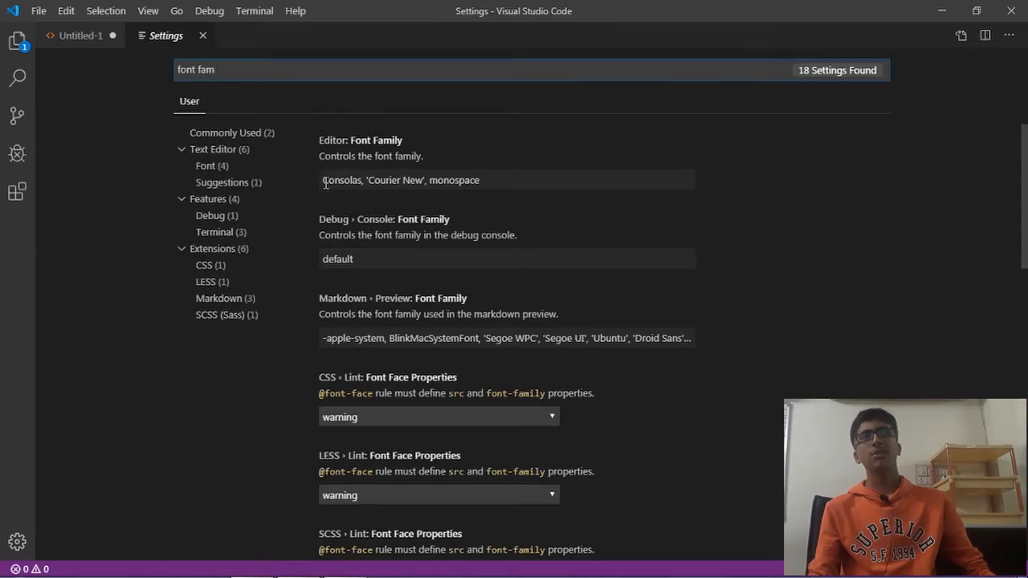
click(495, 178)
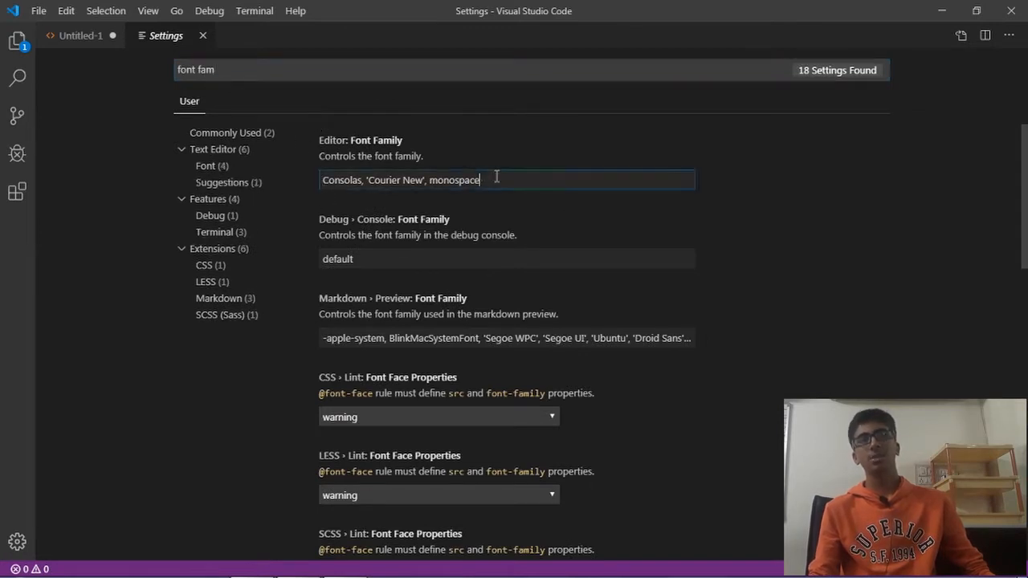
drag(495, 177, 281, 166)
click(329, 178)
double_click(343, 180)
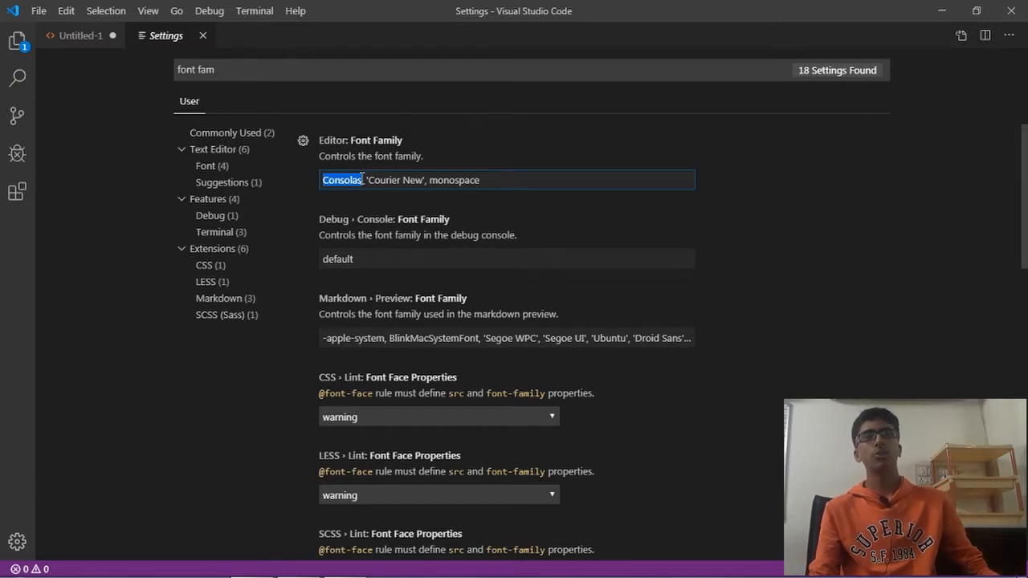
drag(365, 180, 545, 187)
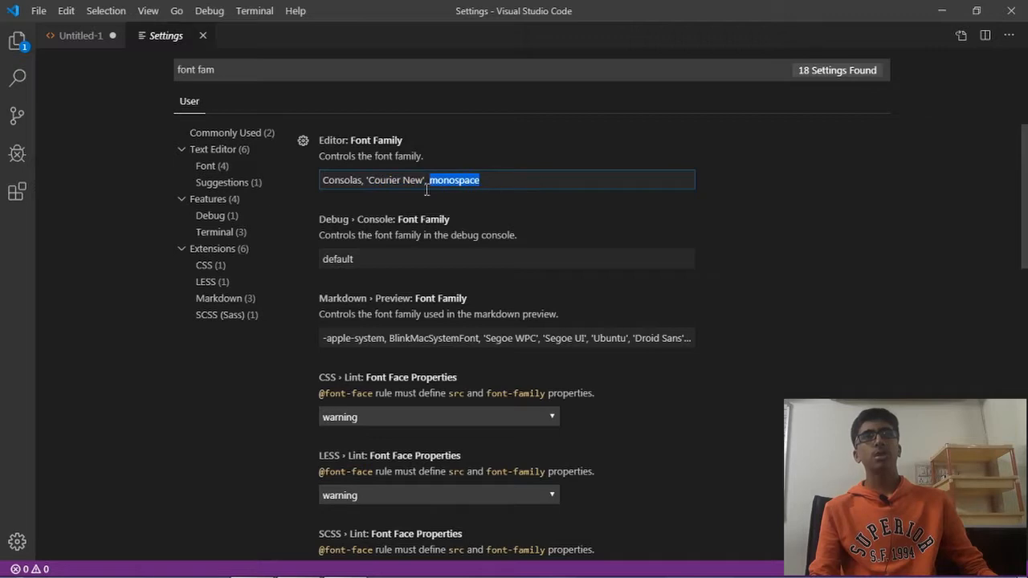
Remove Consolas from the start of the editor's font family list and check the code in the HTML file
drag(366, 180, 306, 173)
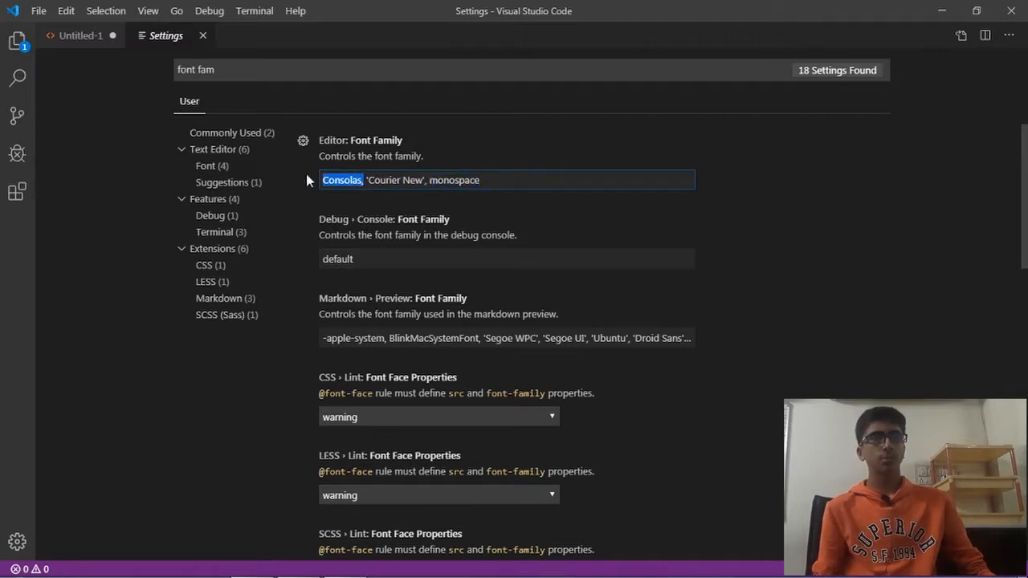
key(BackSpace)
click(80, 36)
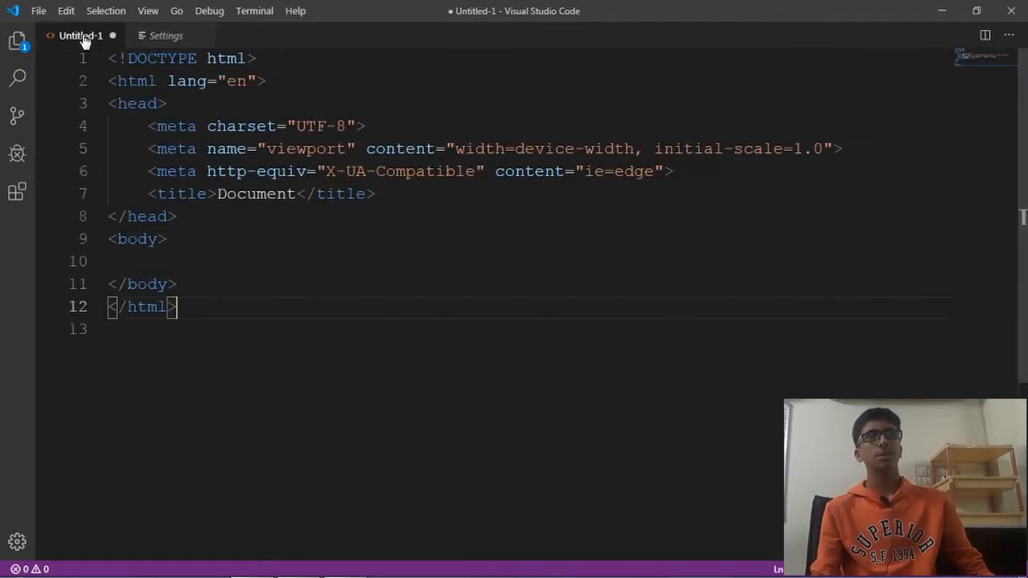
key(ctrl+a)
click(131, 215)
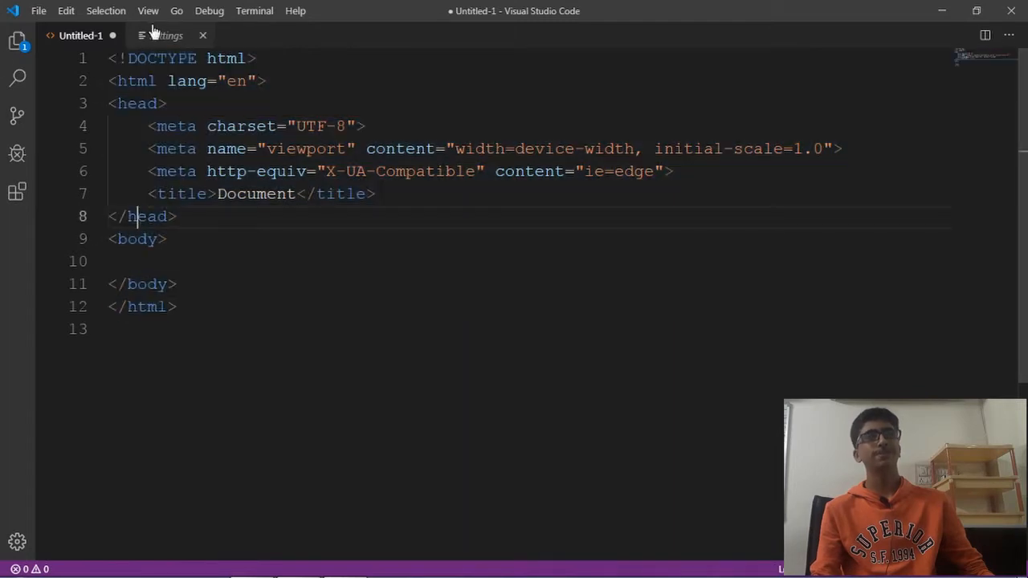
Try to undo the removal of Consolas, and delete the stray Consolas entry from the Markdown preview font family
click(157, 31)
key(ctrl+z)
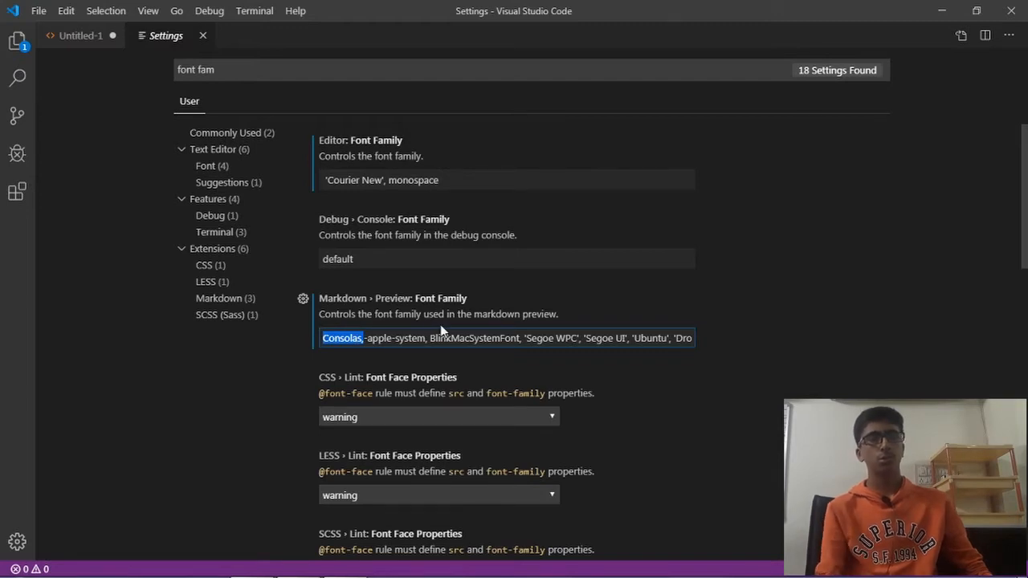
key(BackSpace)
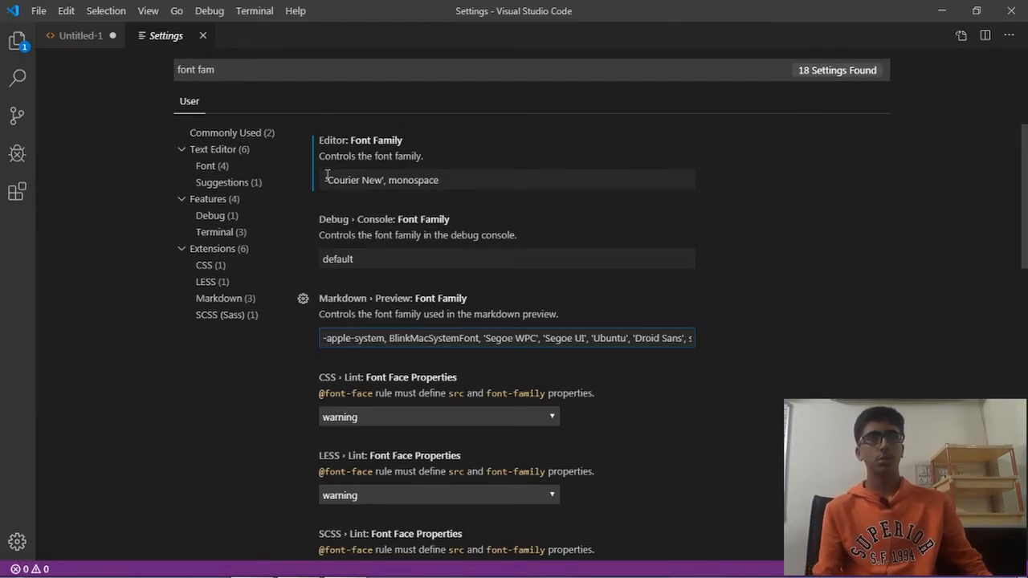
click(454, 241)
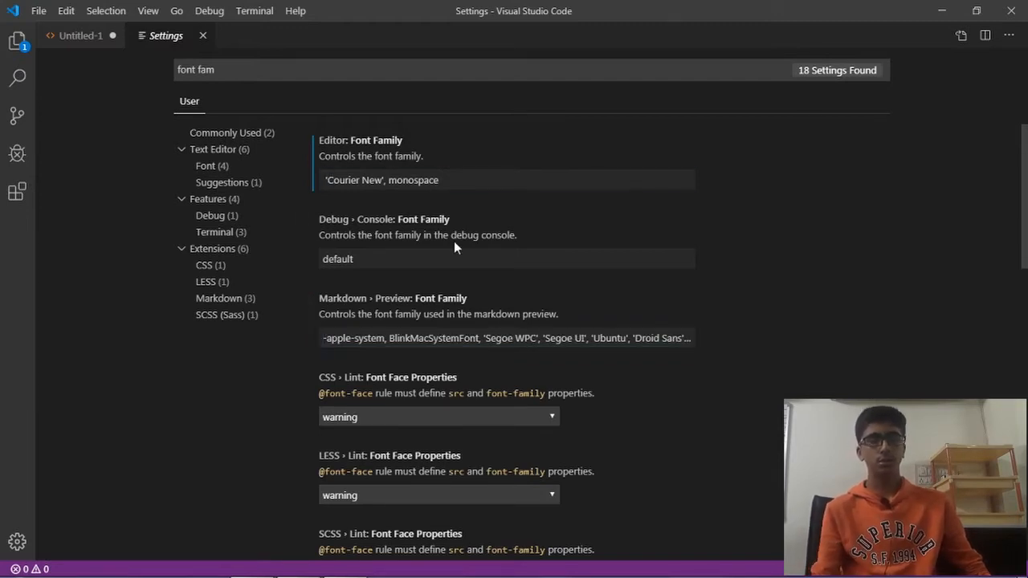
Add Consolas back as the first font in the editor's font family and check the code in the HTML file
click(533, 176)
key(Home)
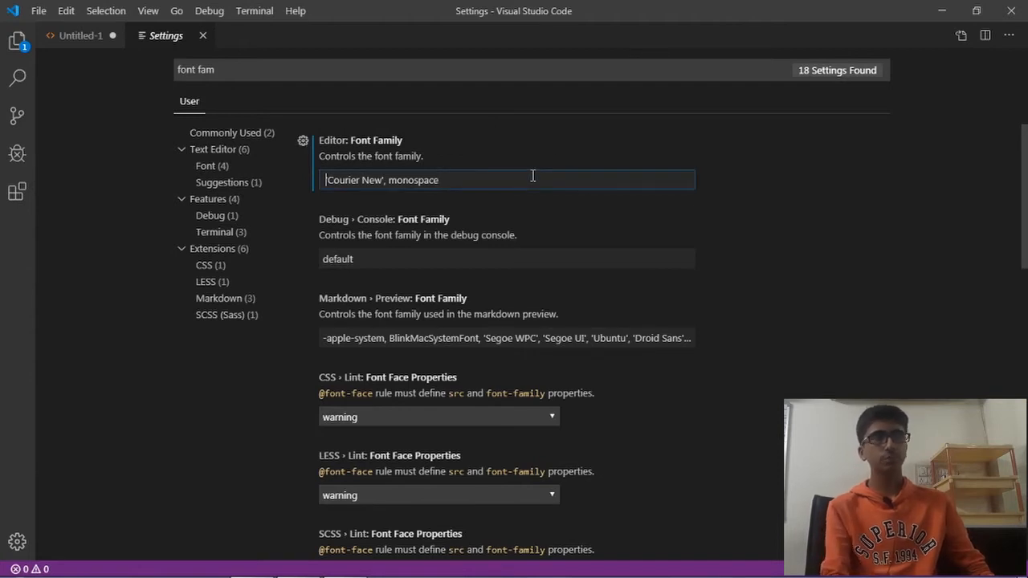
text(<!DOCTYPE\>)
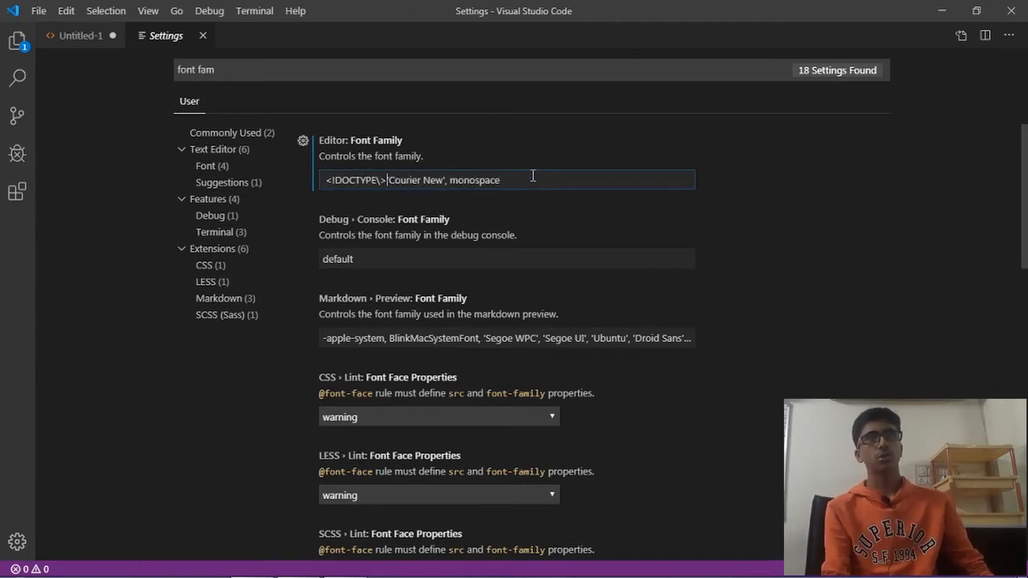
key(ctrl+z)
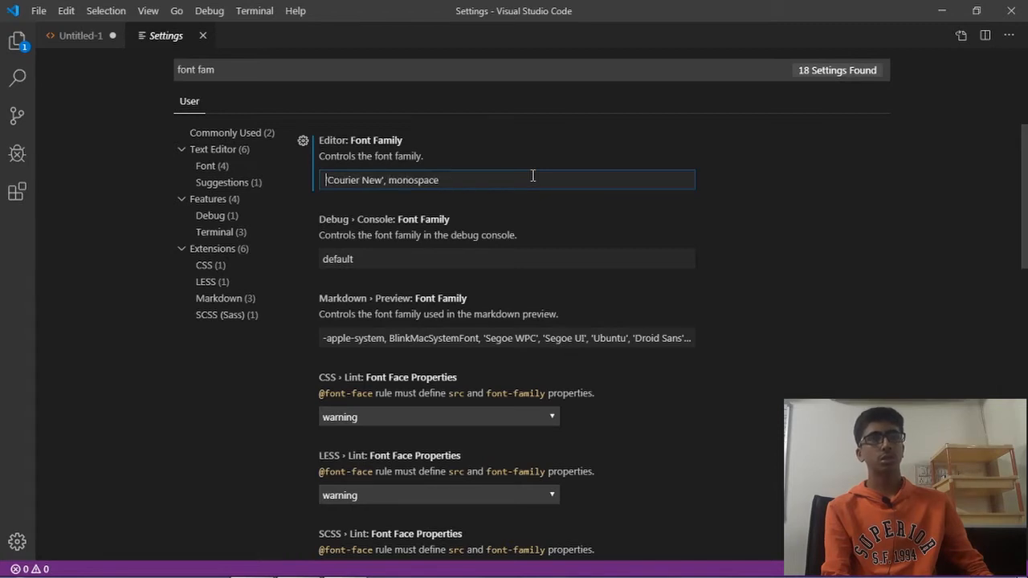
text(,)
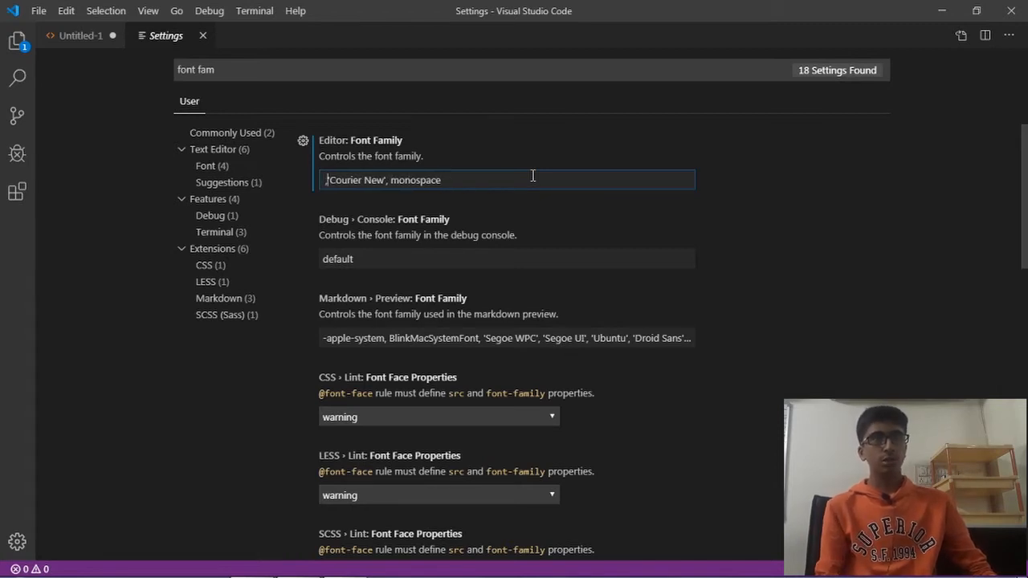
text(Consola)
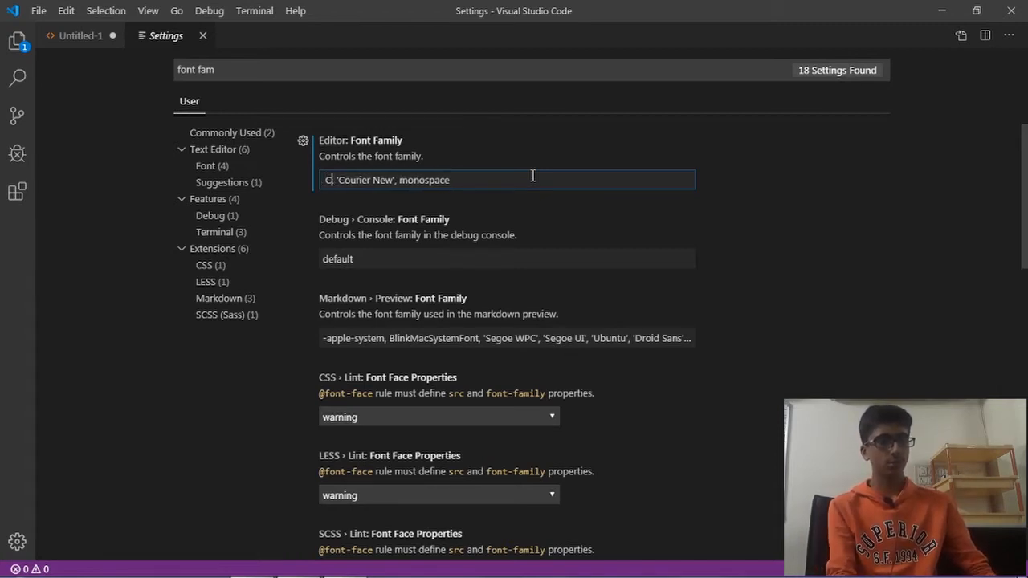
text(s)
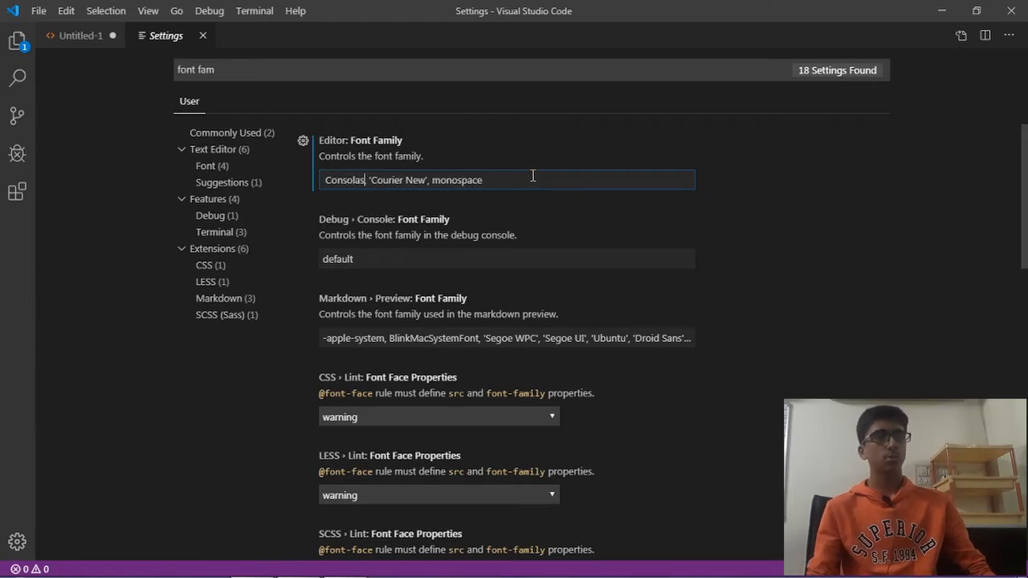
click(64, 37)
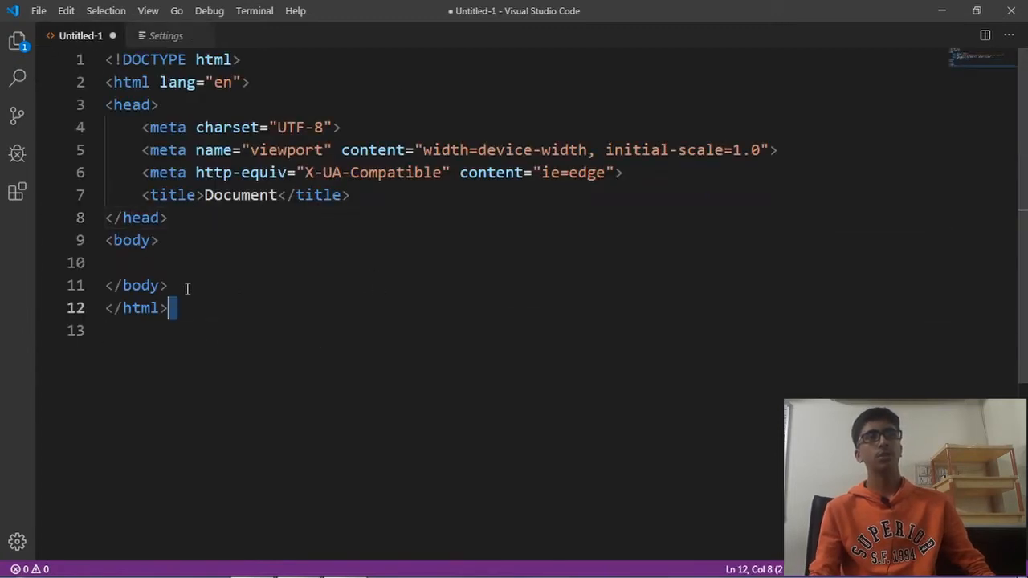
key(ctrl+shift+Home)
click(241, 282)
Look through the other font-related settings in the search results and return to the editor's font family
click(161, 35)
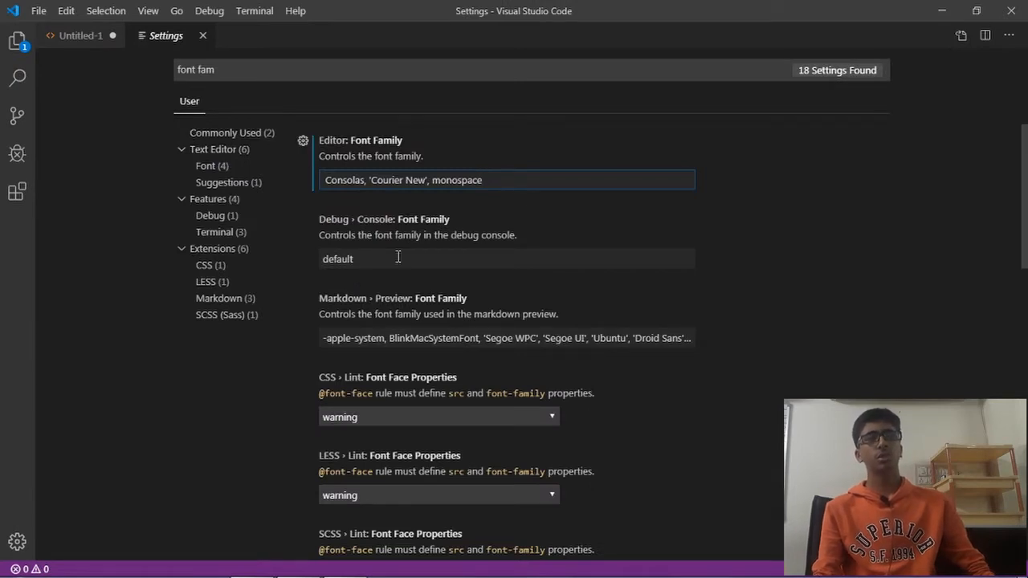
scroll(399, 261, down, 4)
scroll(648, 317, down, 6)
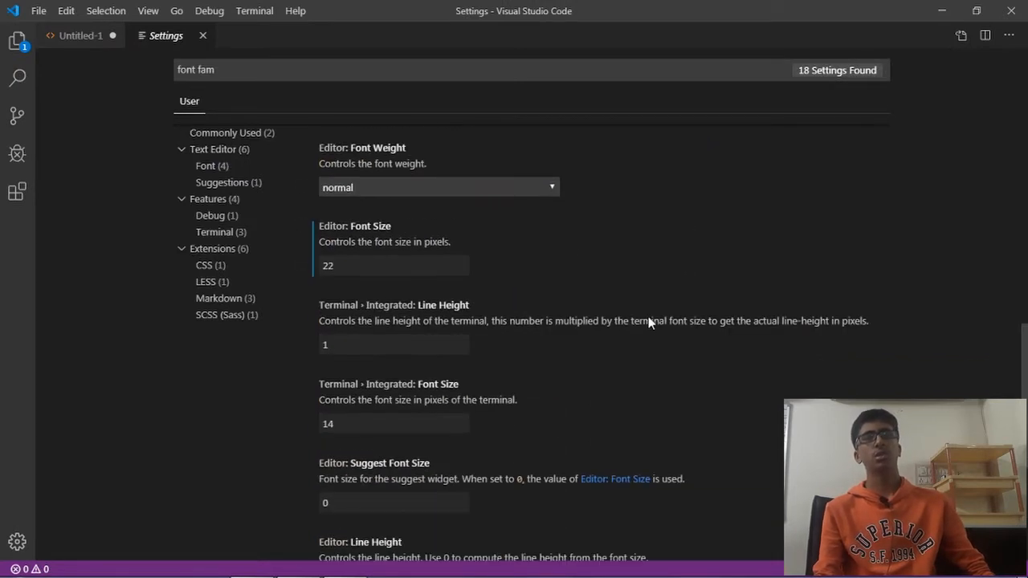
scroll(640, 324, up, 6)
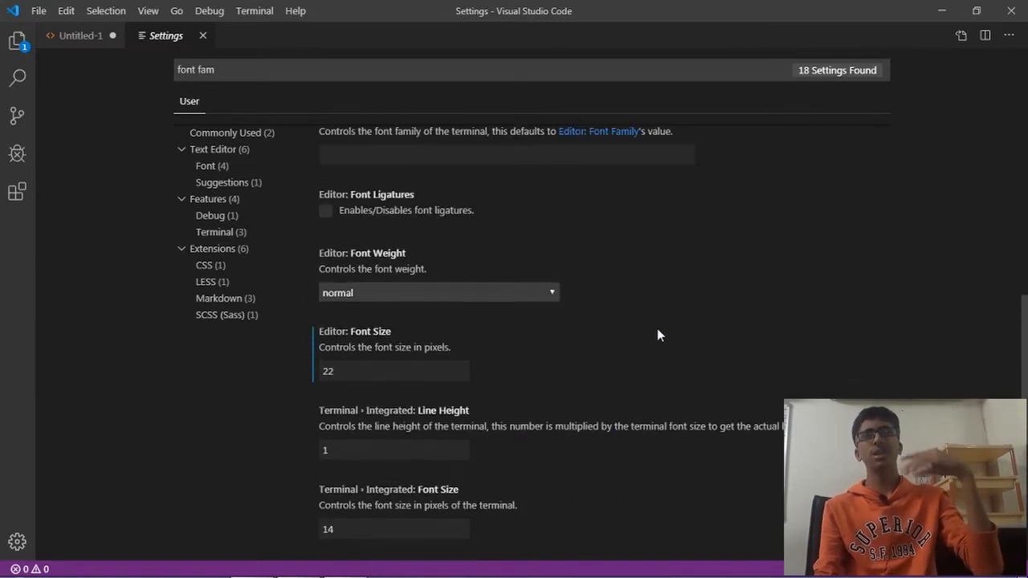
scroll(1025, 288, up, 4)
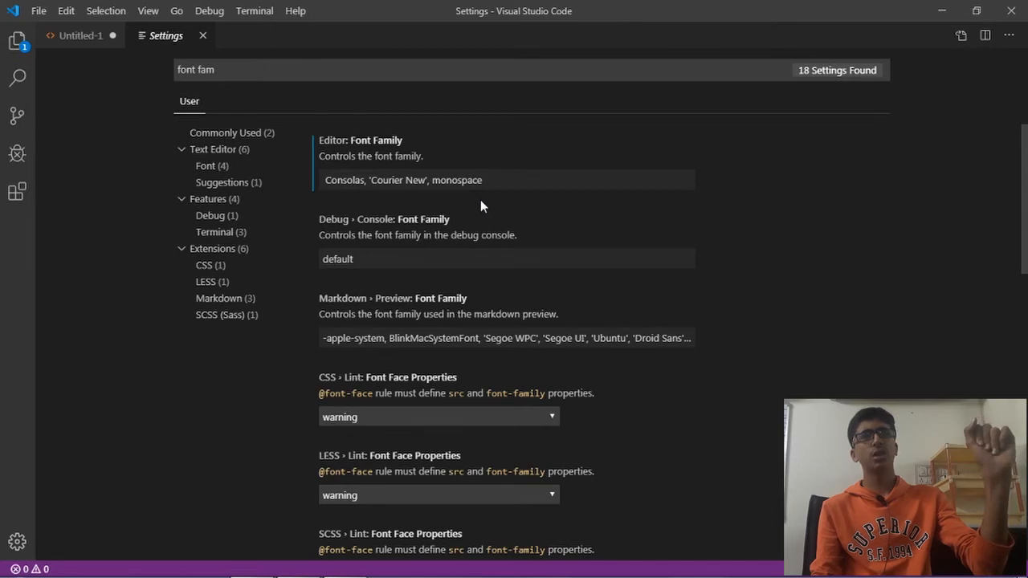
click(506, 179)
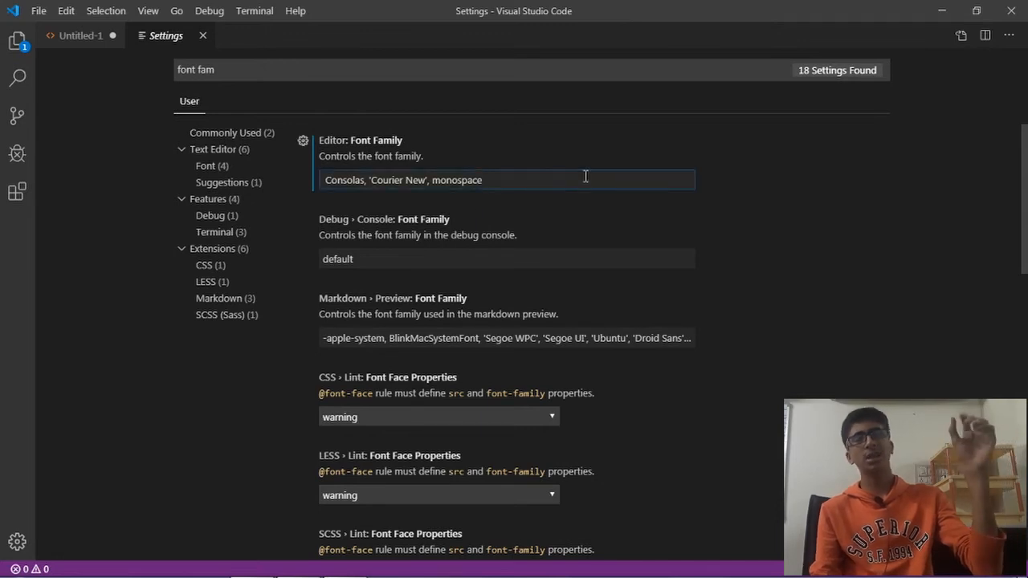